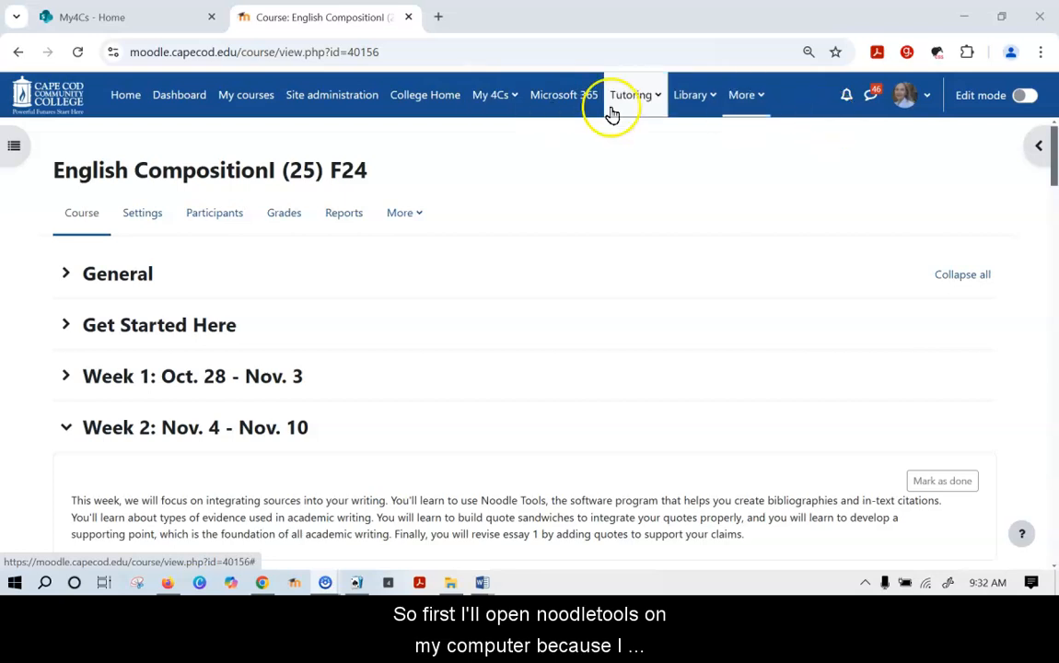
Open Noodle Tools from the course site and create a project titled "Thompson Sadness paper" with APA citation style and Advanced level
left_click(760, 96)
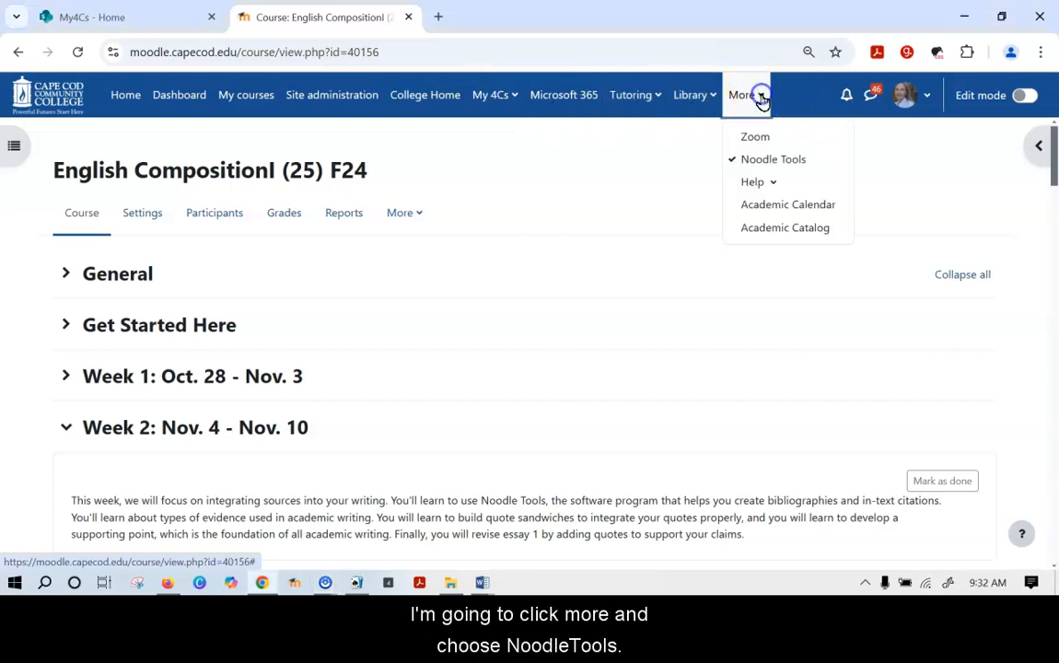
left_click(751, 164)
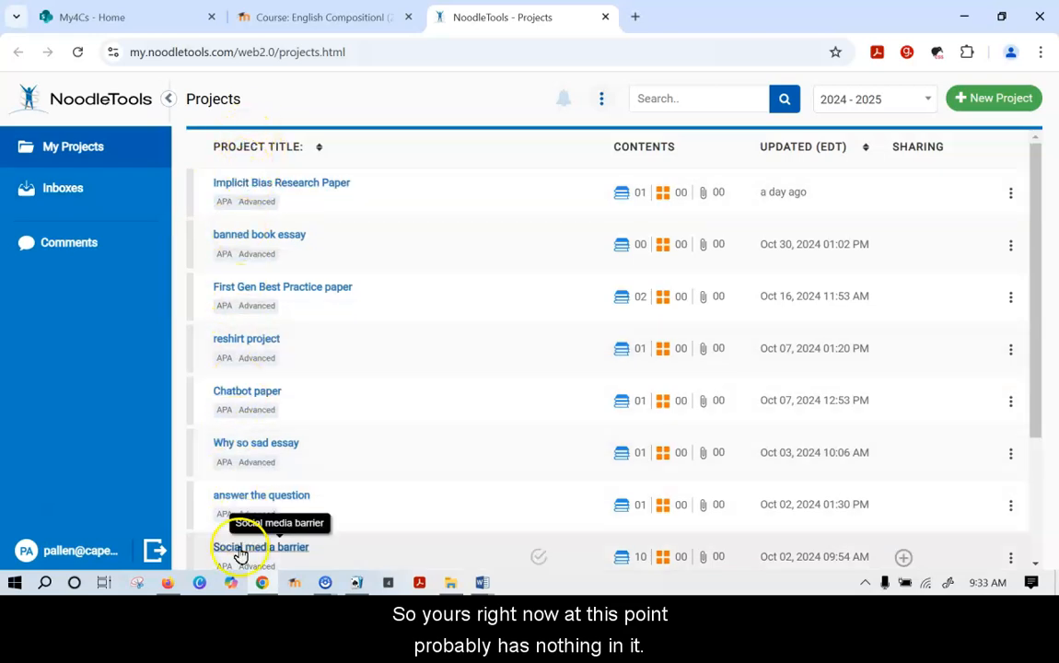
left_click(993, 103)
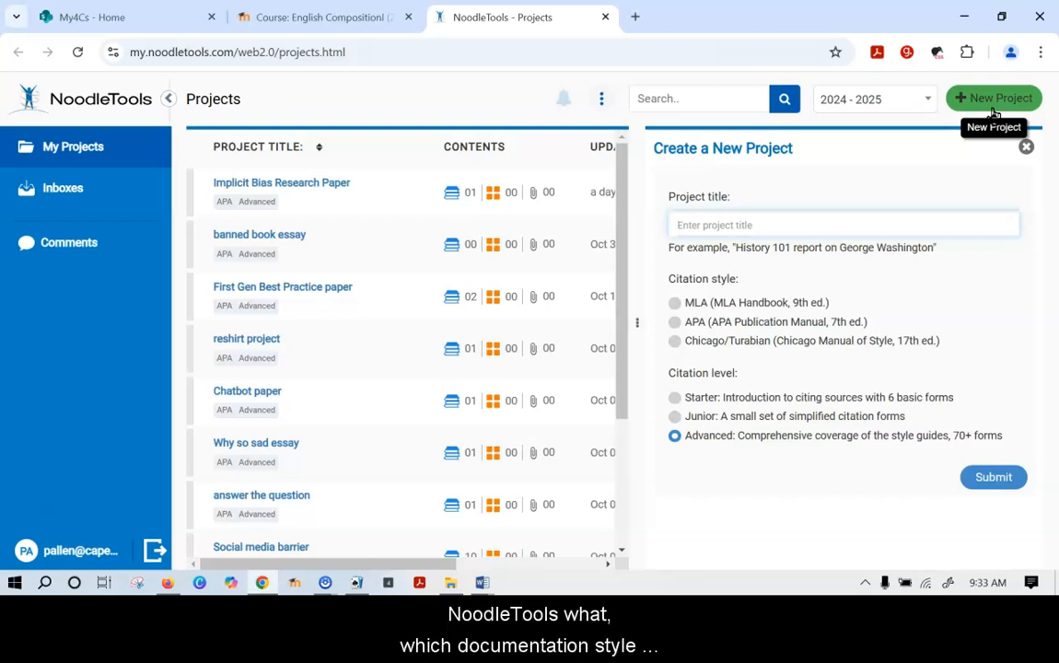
type("Thompson Sadness paper")
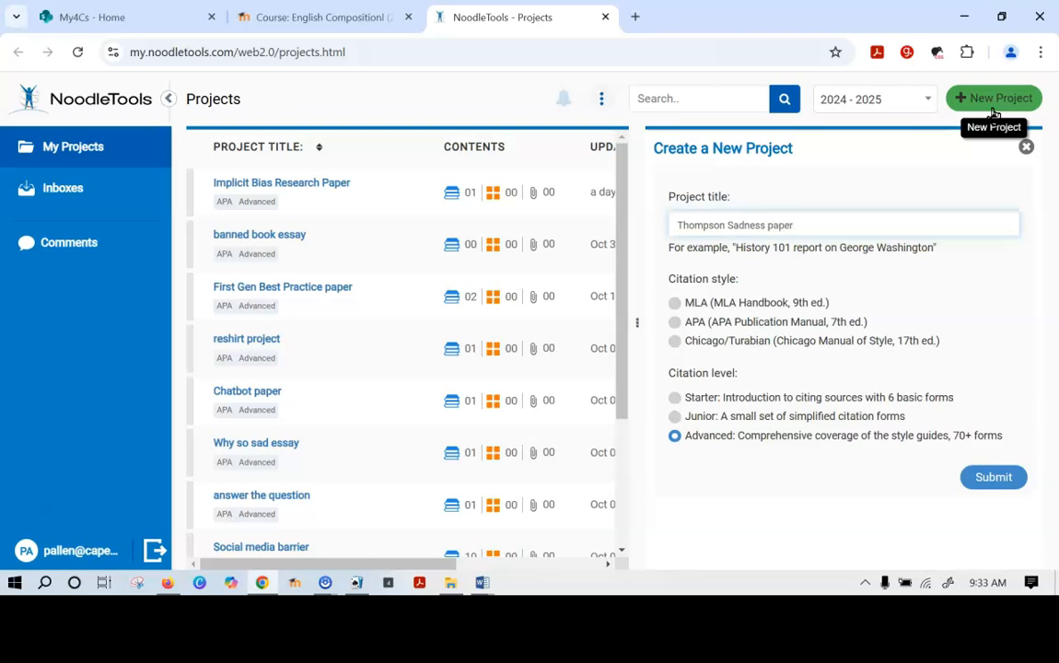
left_click(680, 324)
left_click(682, 436)
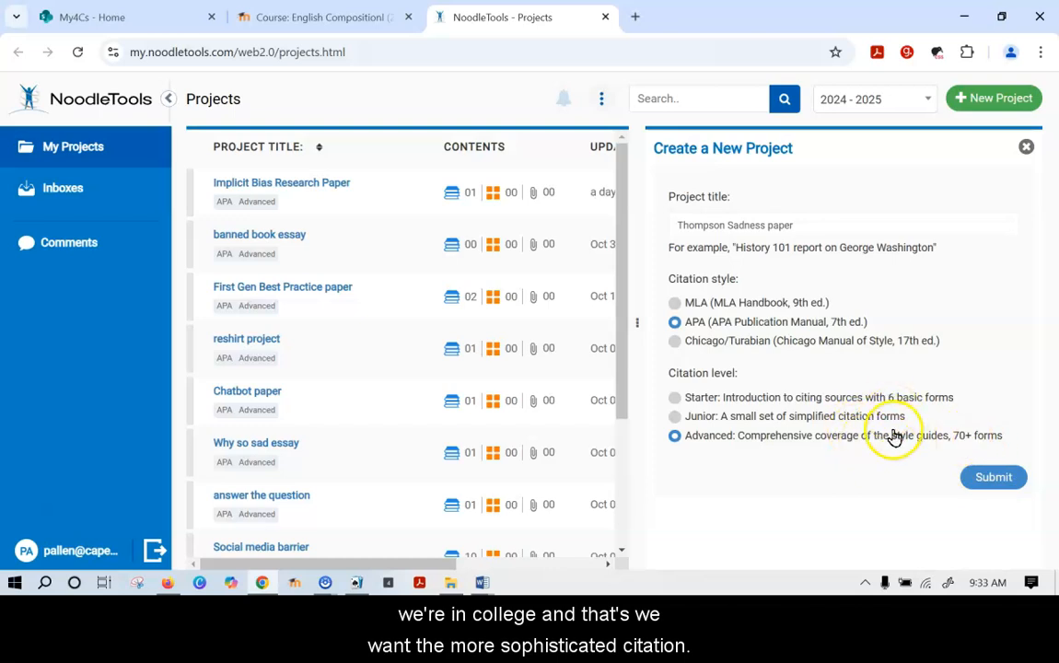
left_click(996, 485)
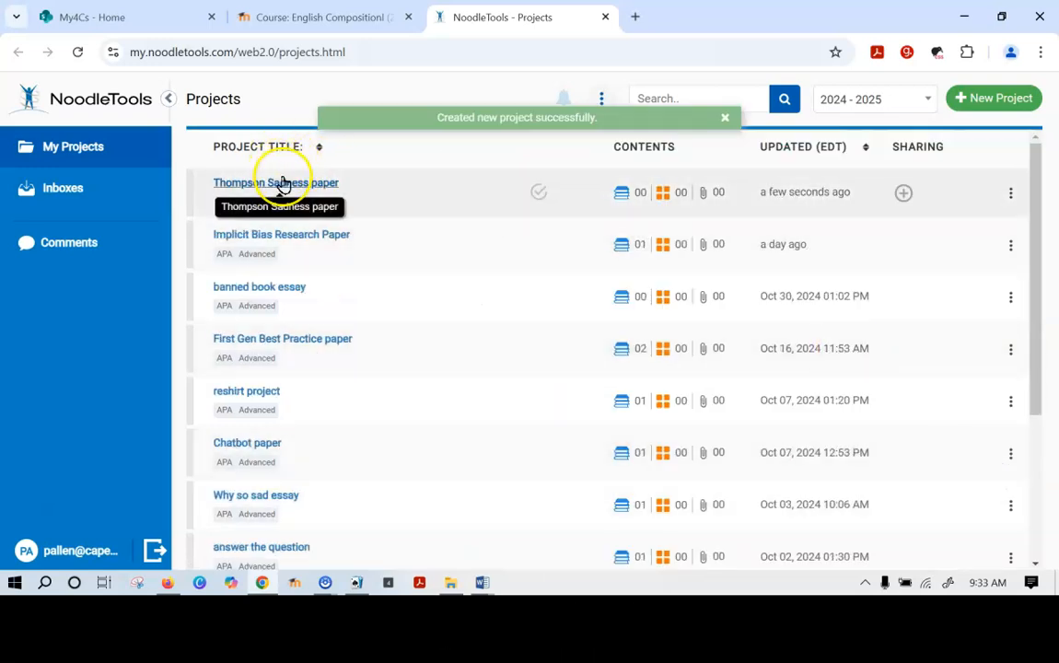
Open the "Thompson Sadness paper" project to its sources list
left_click(279, 185)
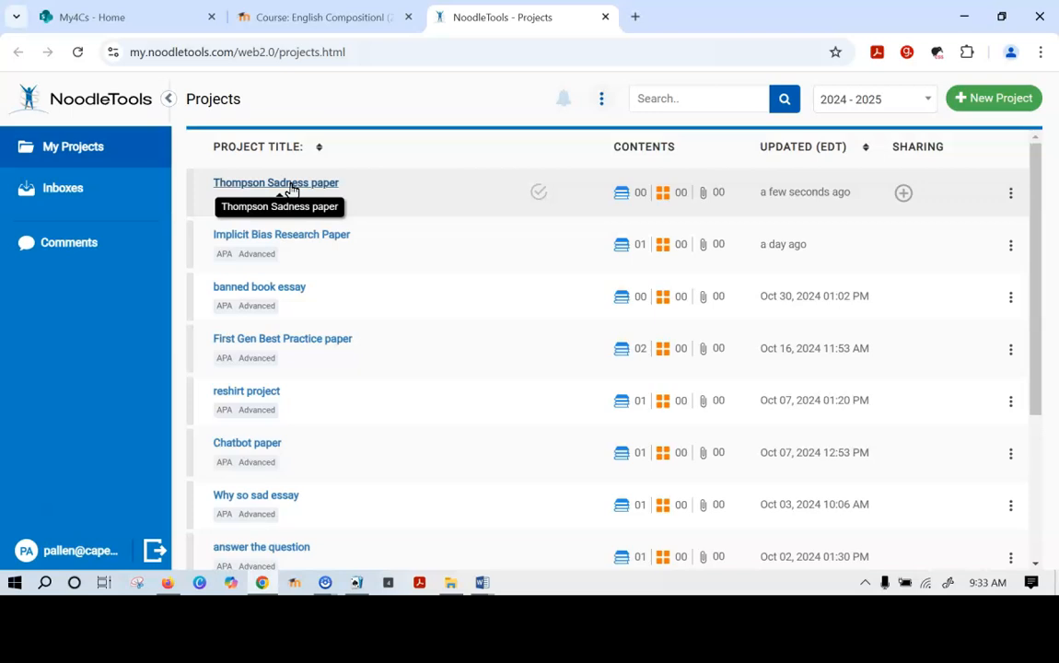
left_click(275, 186)
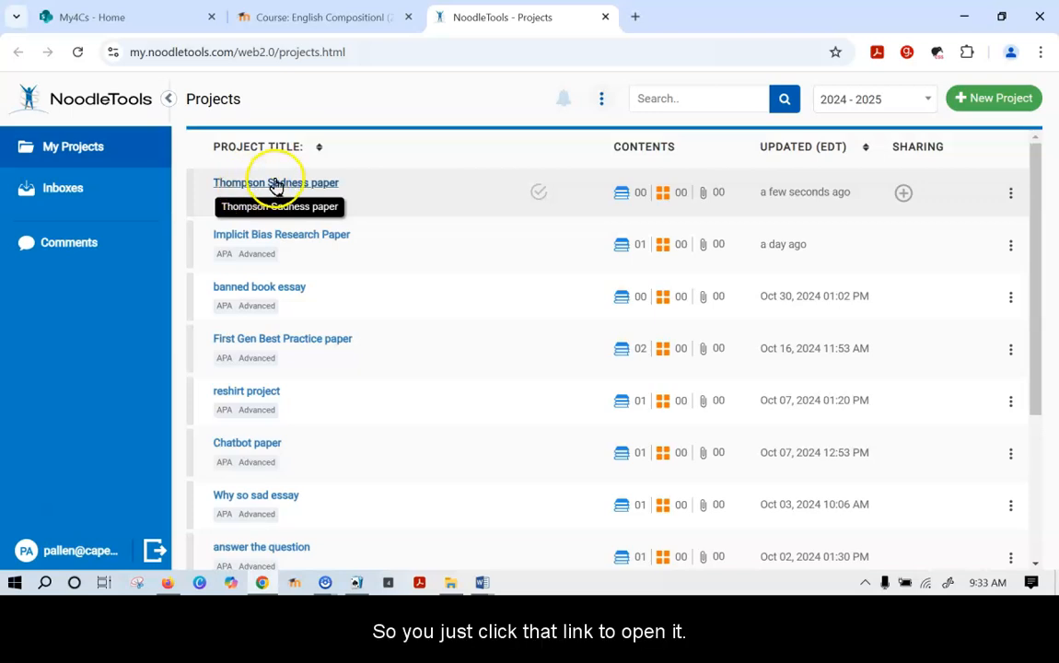
left_click(275, 185)
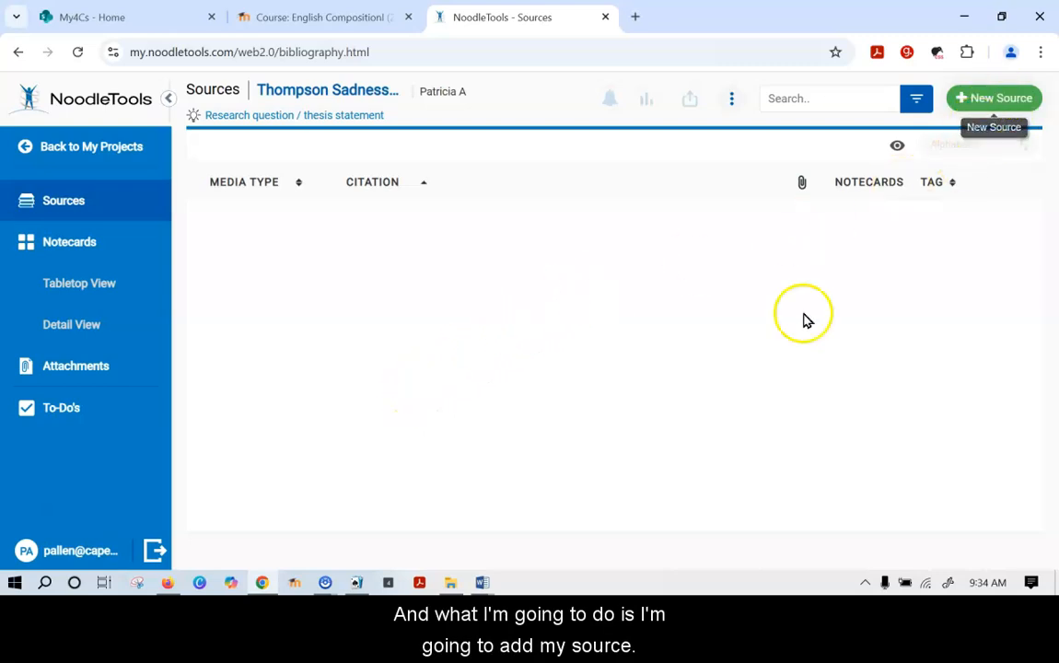
Return to the English Composition course page and open the linked Thompson article listed under Week 2
left_click(309, 23)
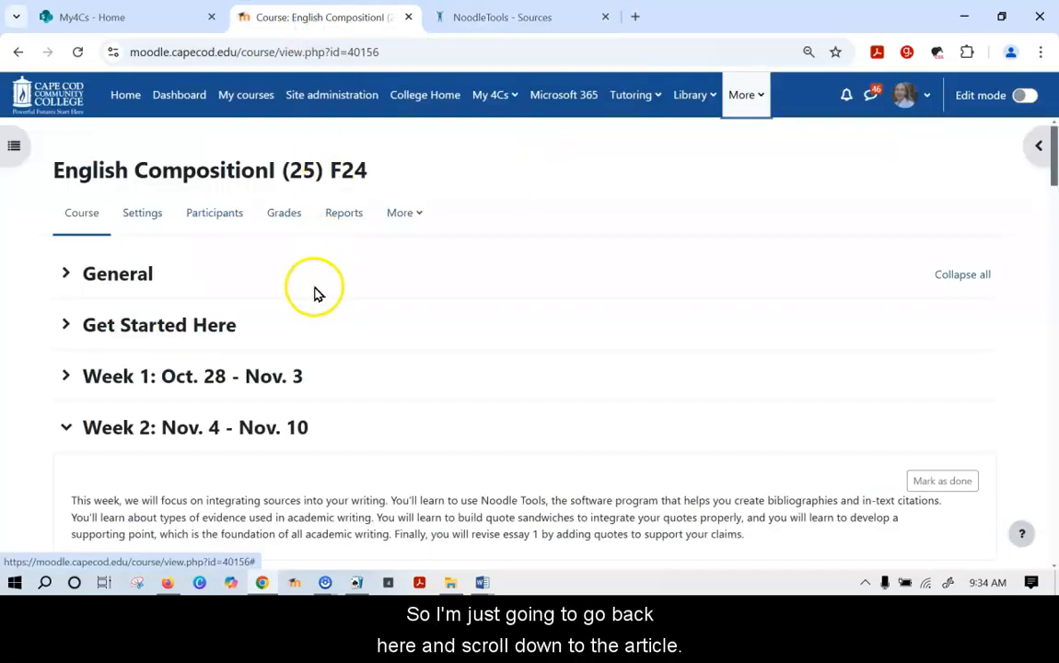
scroll(314, 289, "down", 3)
scroll(314, 289, "down", 6)
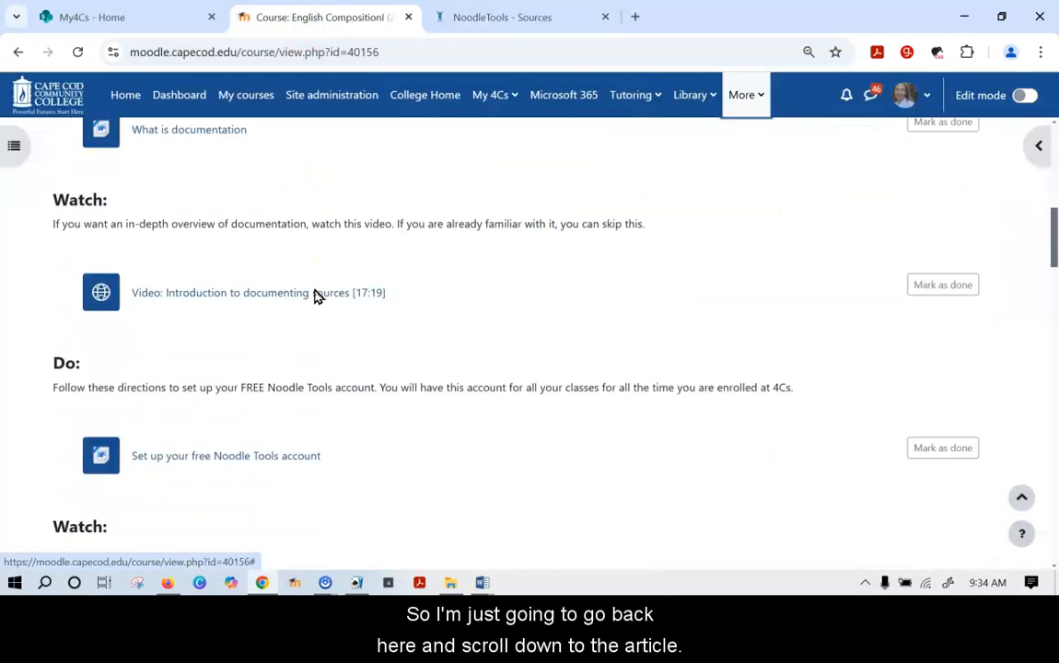
scroll(315, 296, "down", 2)
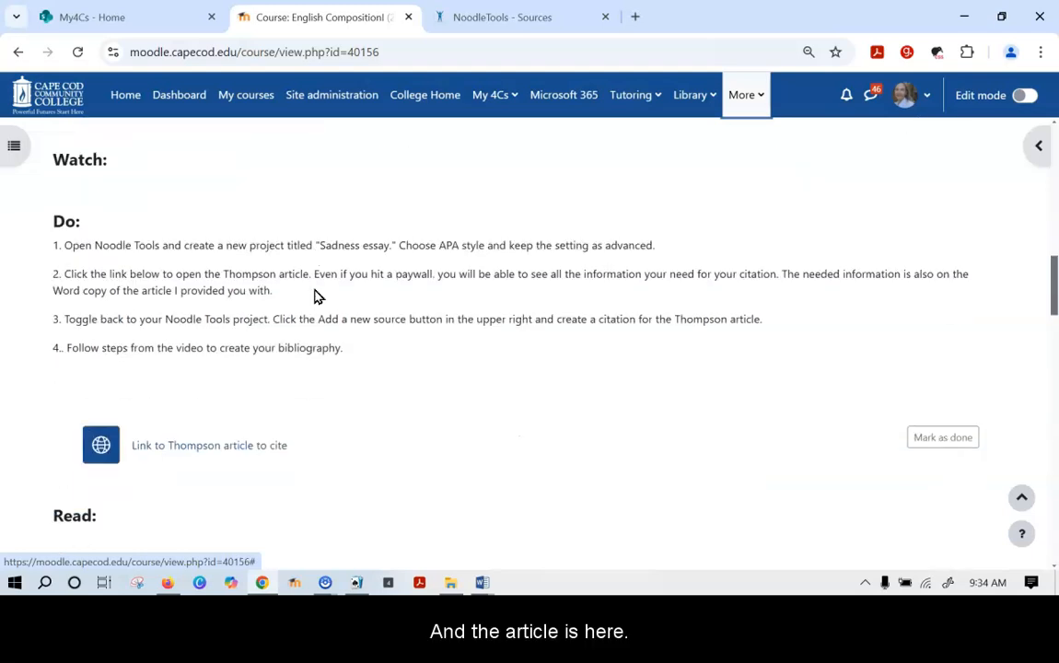
scroll(314, 296, "down", 1)
left_click(227, 374)
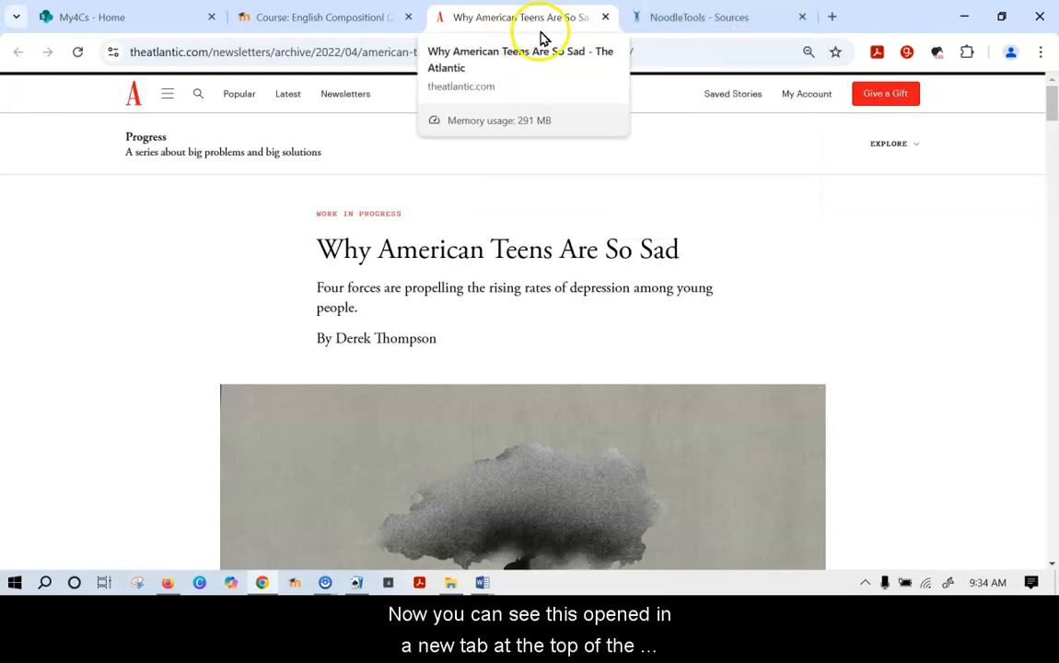
Switch back to NoodleTools and start a new source citation for a Web Page accessed on a Website
left_click(742, 22)
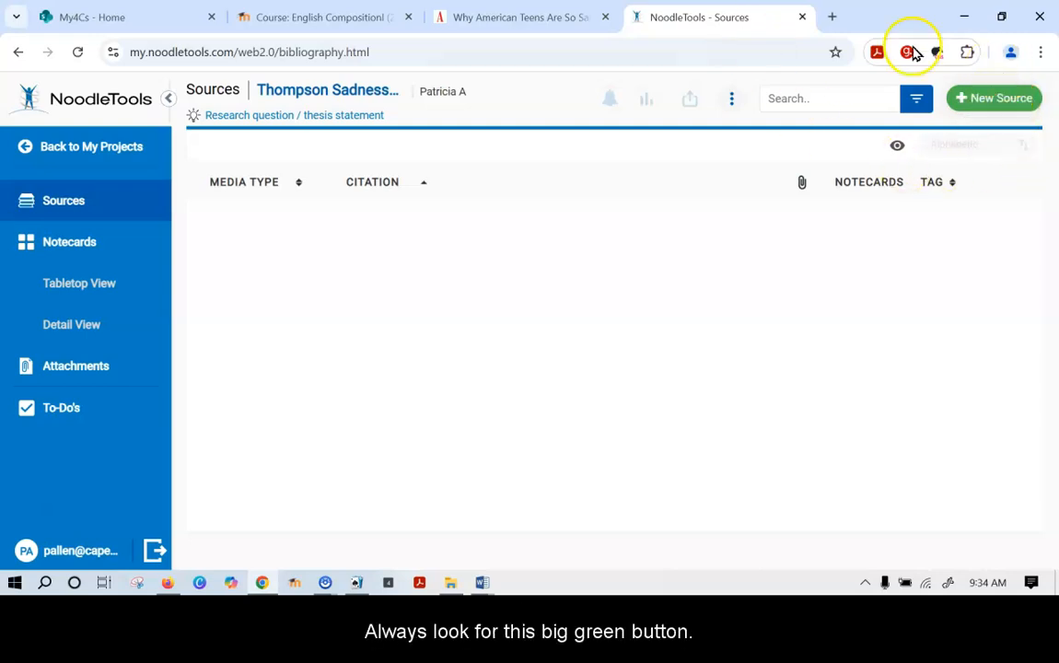
left_click(1005, 102)
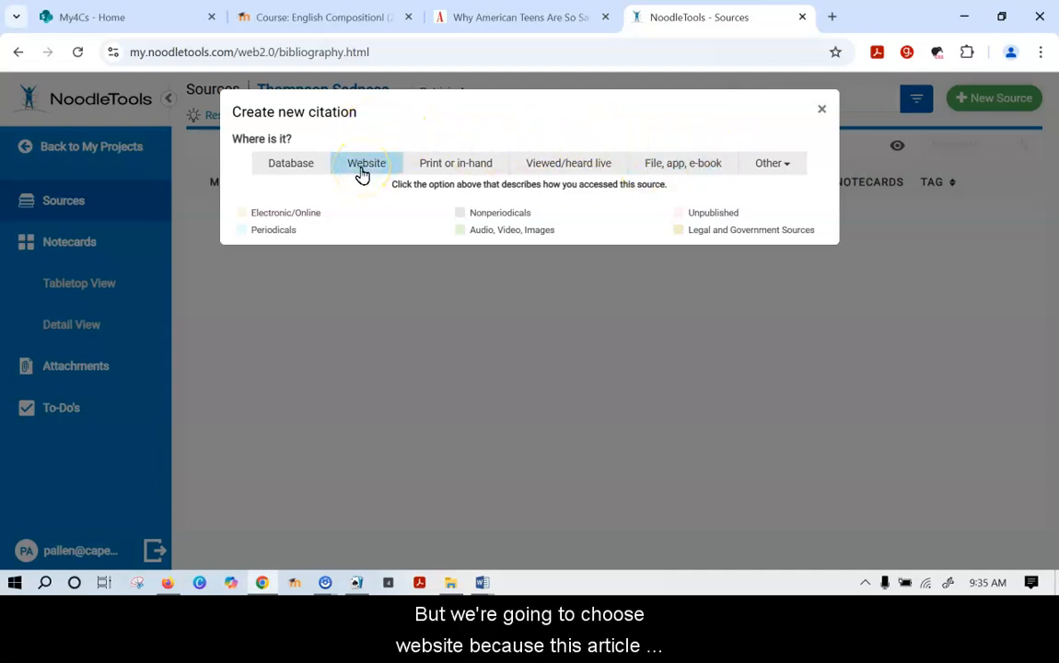
left_click(534, 13)
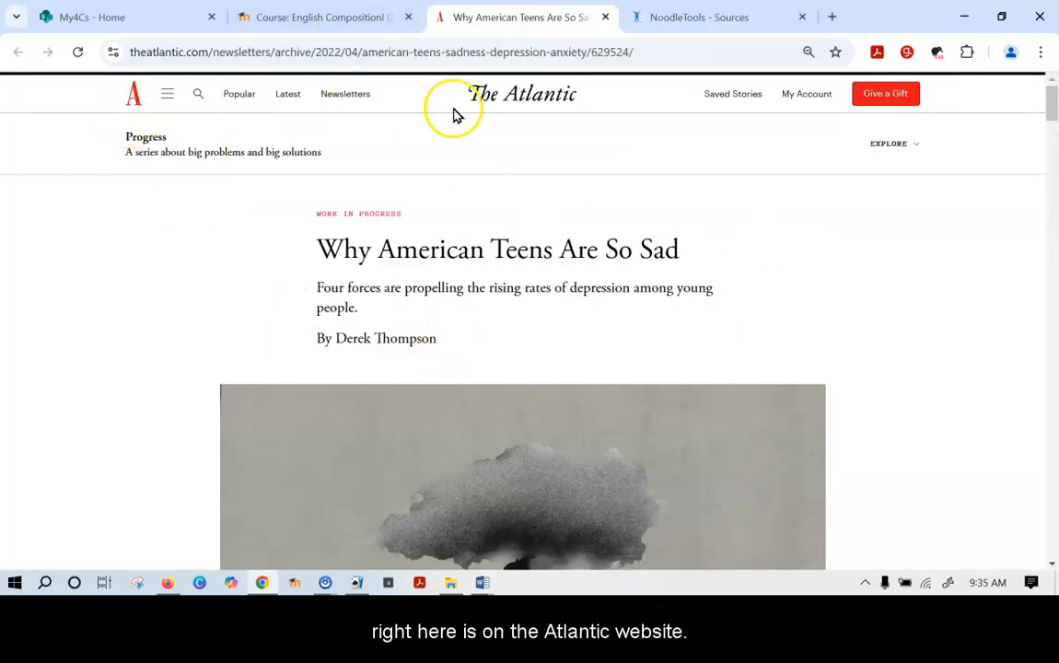
left_click(665, 19)
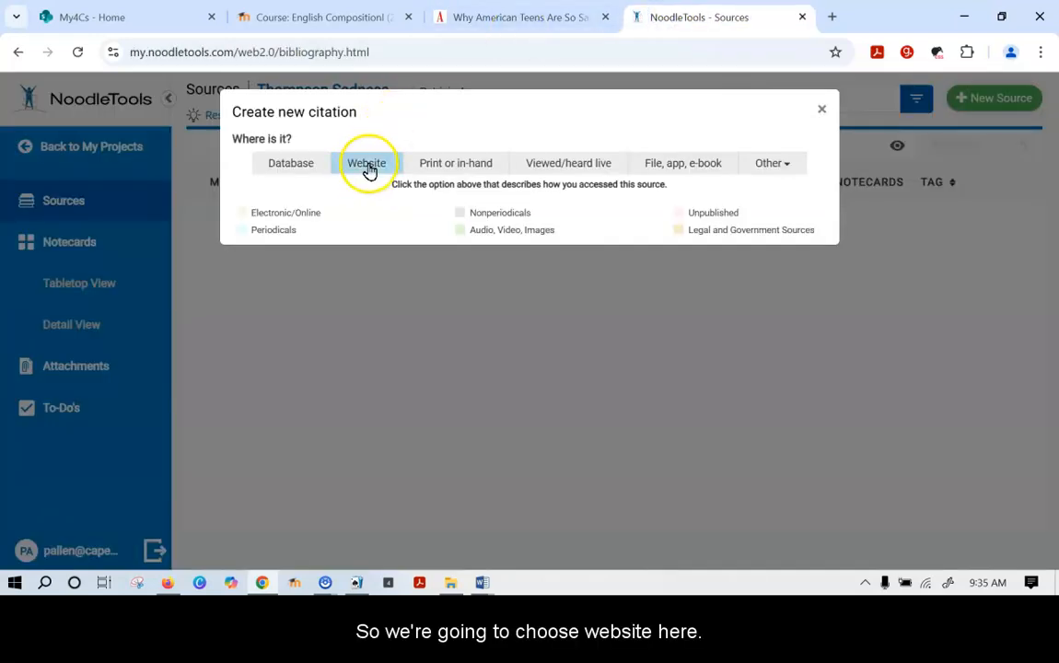
left_click(367, 166)
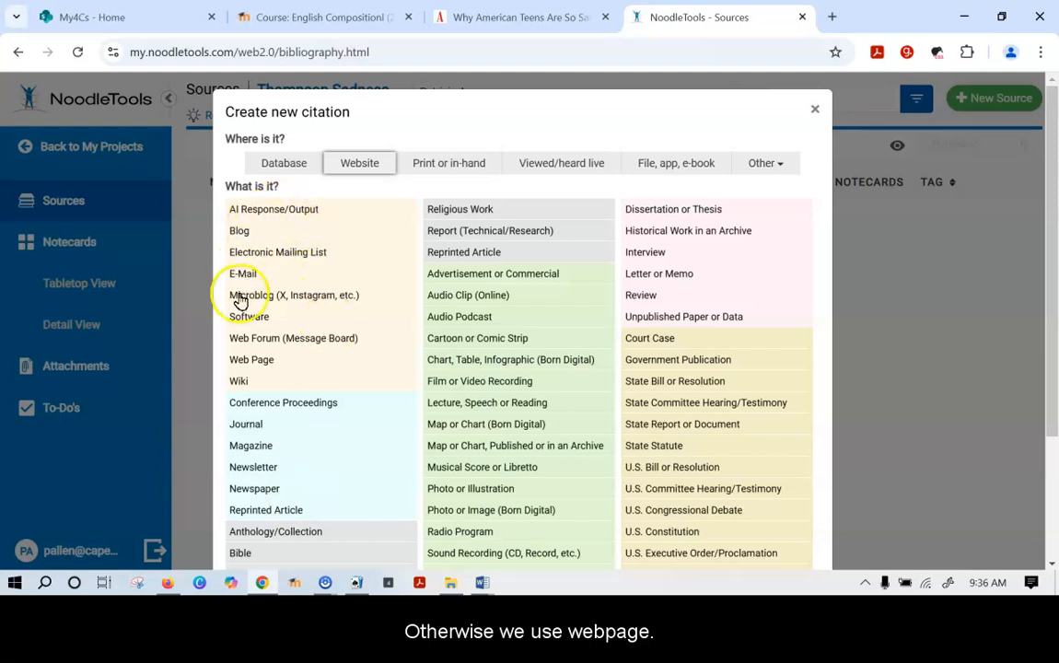
left_click(249, 361)
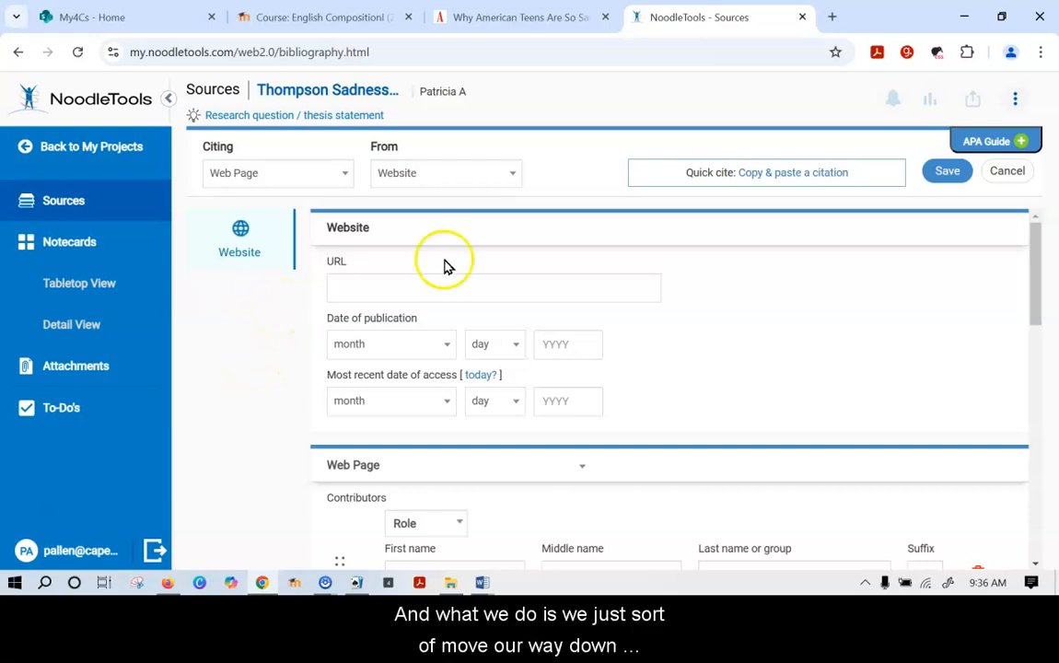
Copy the web address of The Atlantic article "Why American Teens Are So Sad" into the citation's URL field
scroll(526, 236, "down", 5)
scroll(523, 242, "down", 3)
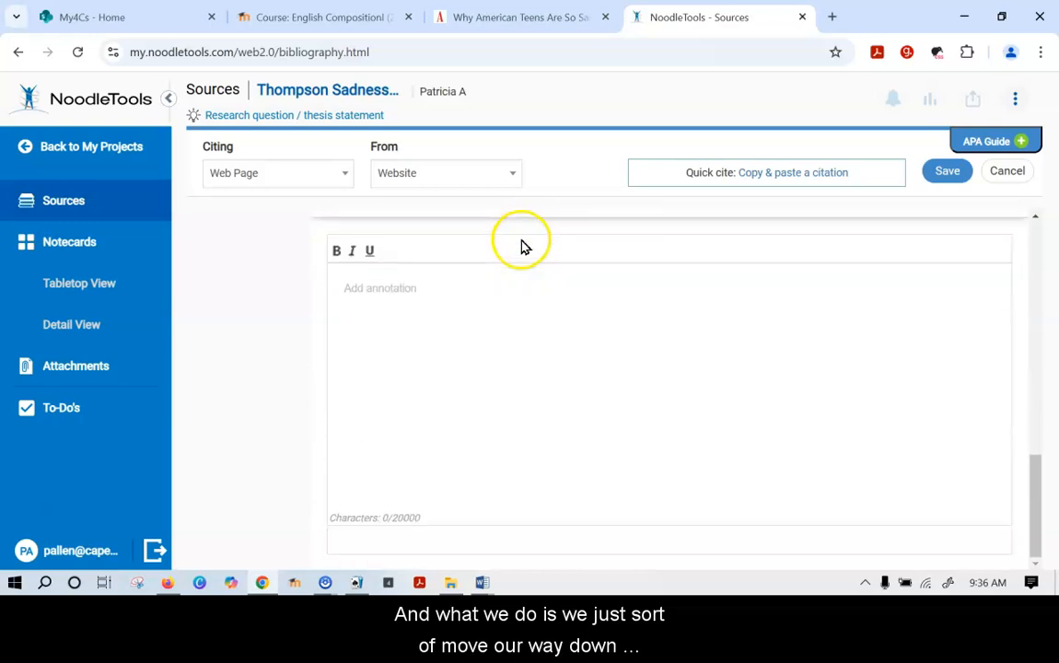
scroll(519, 242, "up", 6)
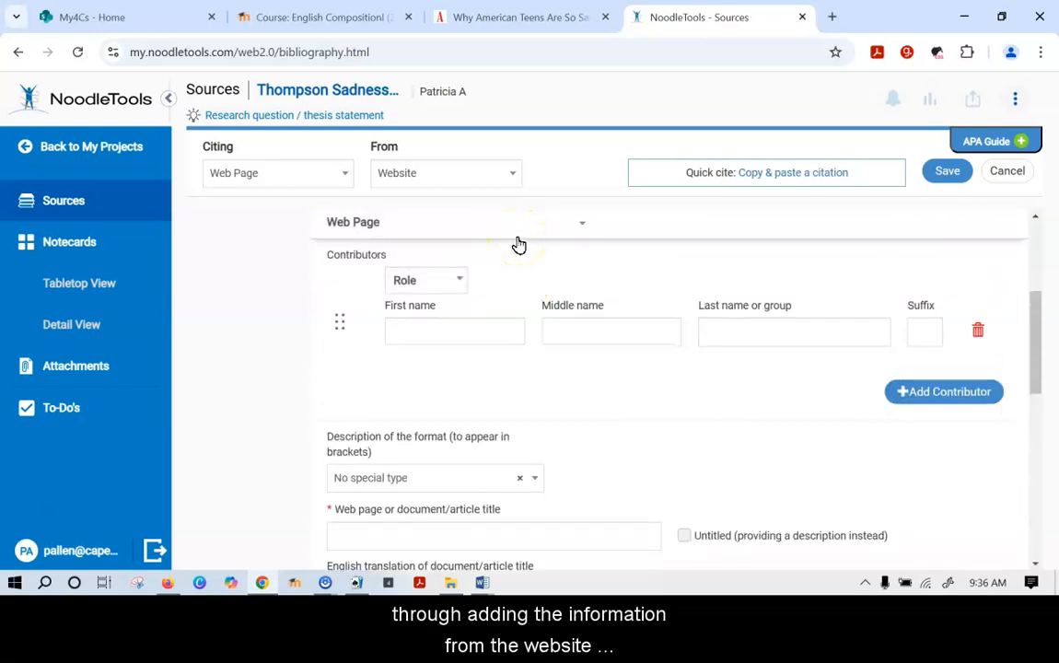
left_click_drag(1042, 309, 1041, 229)
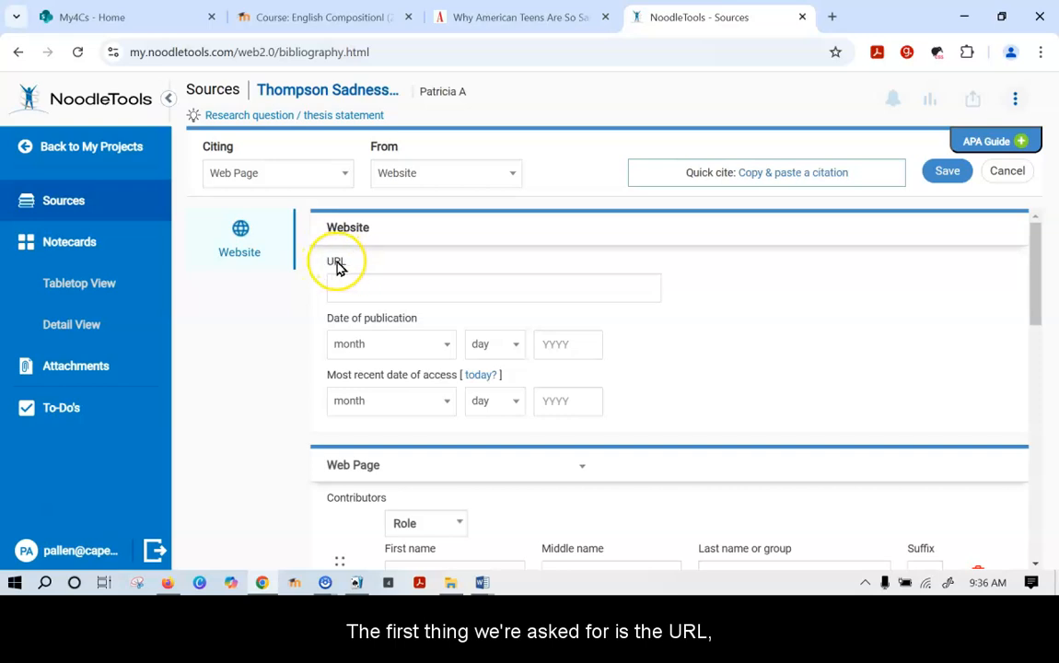
left_click(502, 29)
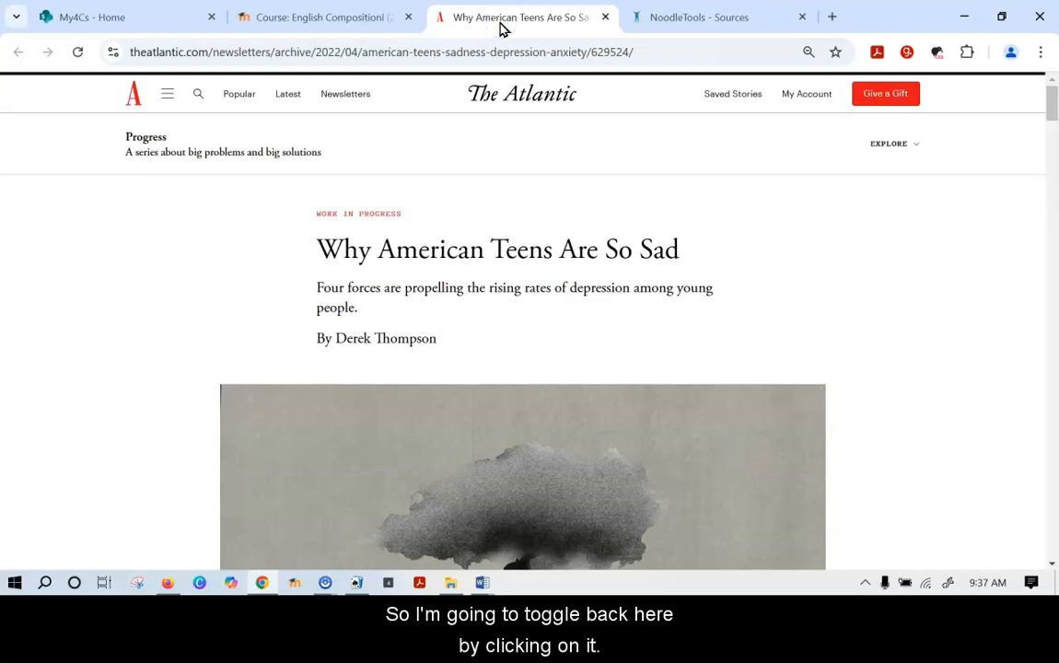
left_click(180, 54)
key("ctrl+c")
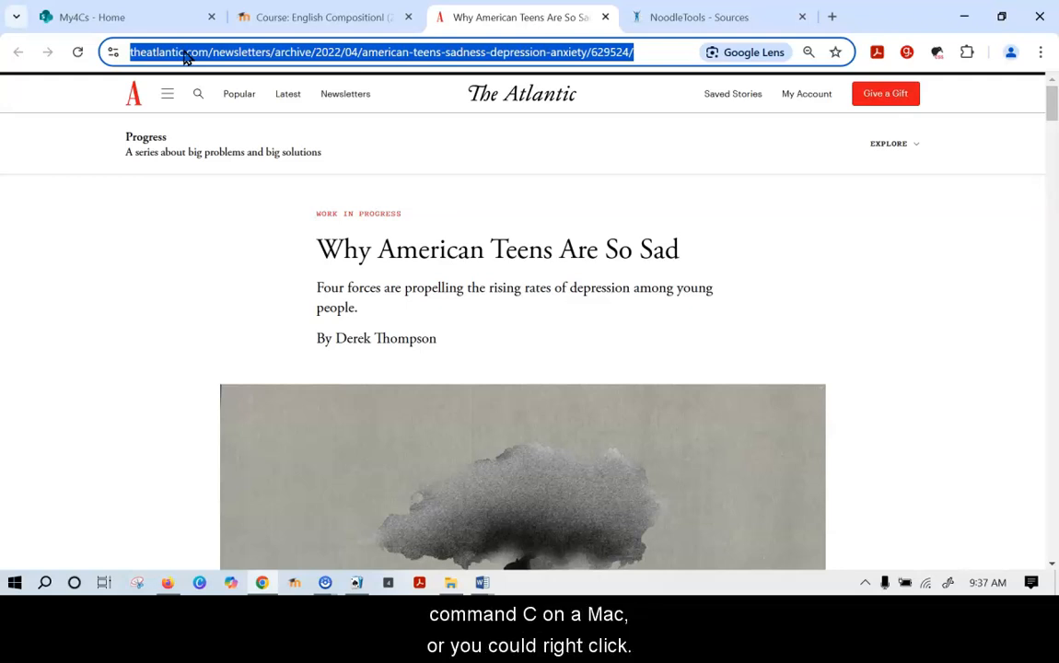
left_click(673, 16)
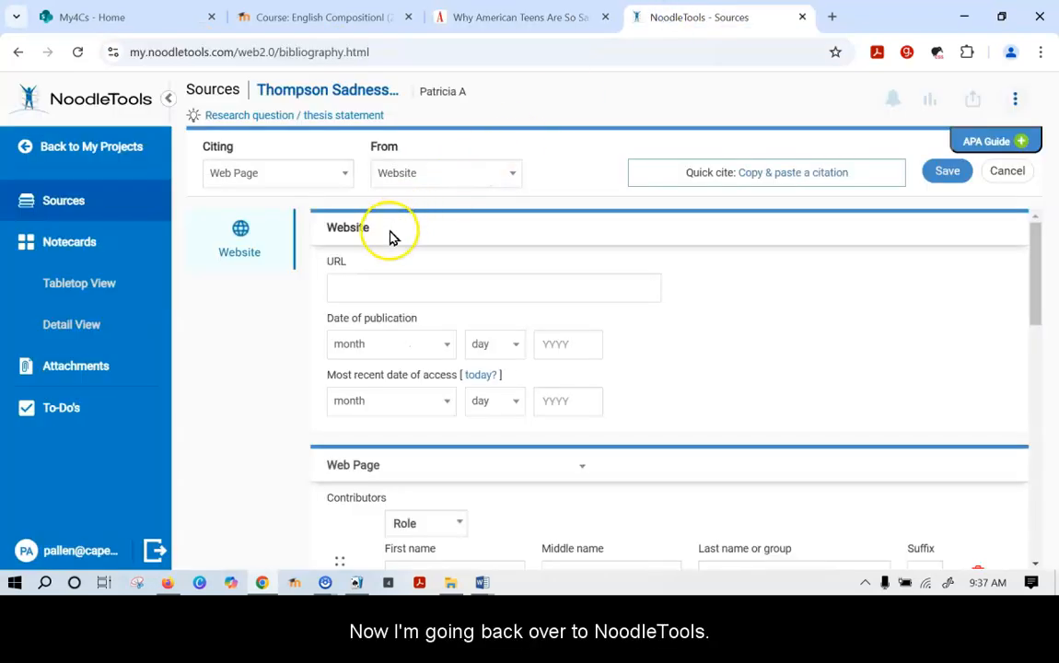
left_click(344, 278)
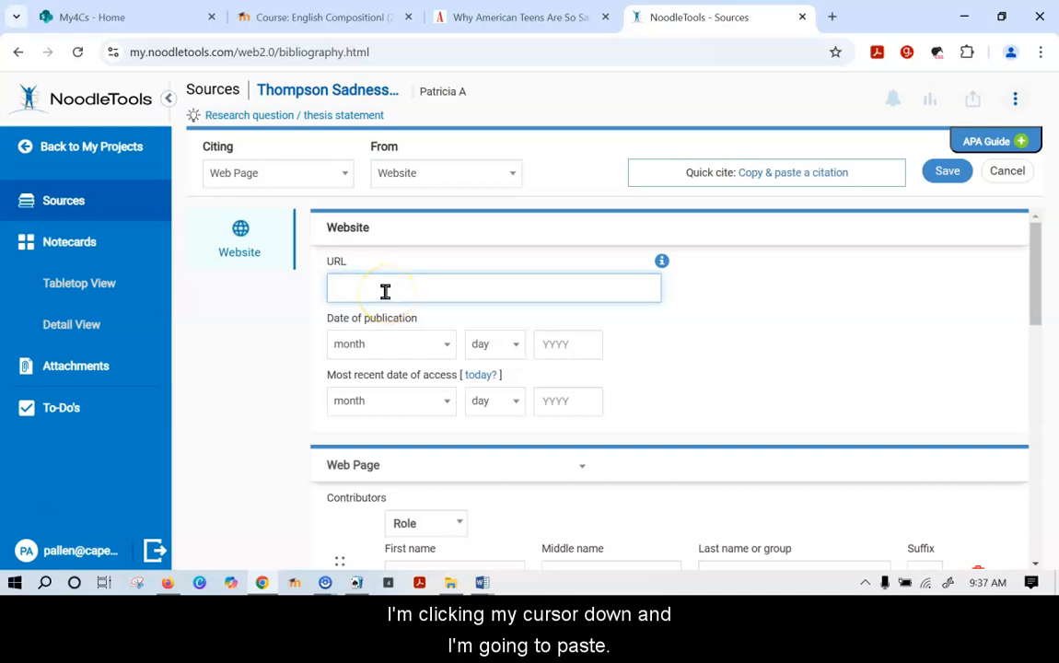
key("ctrl+v")
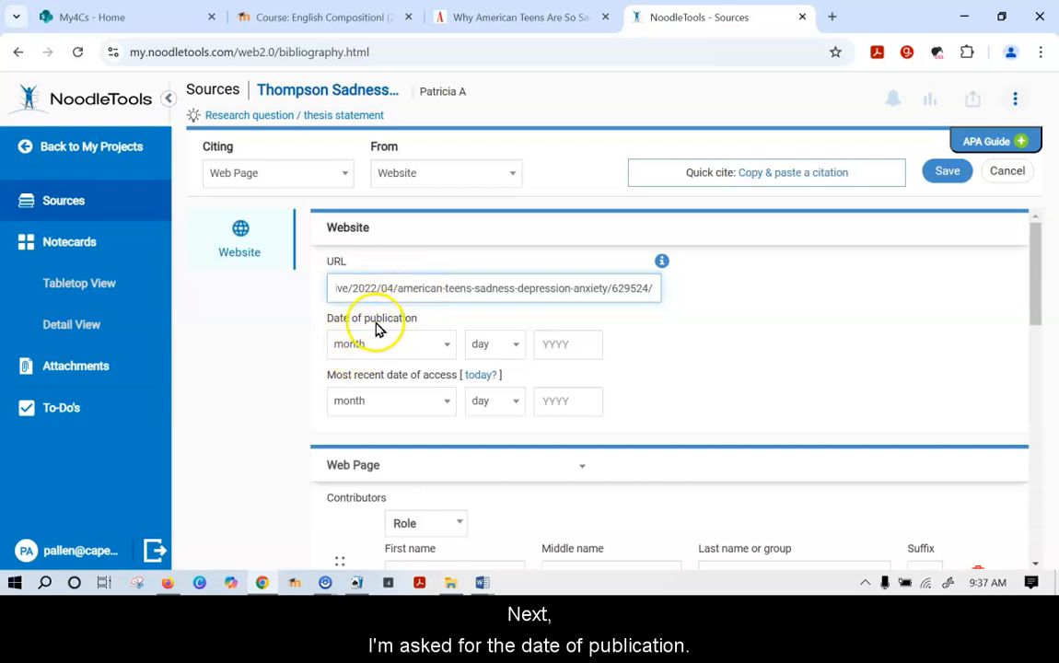
Look up the publication date in The Atlantic article and set the citation's date of publication to April 11, 2022
left_click(502, 18)
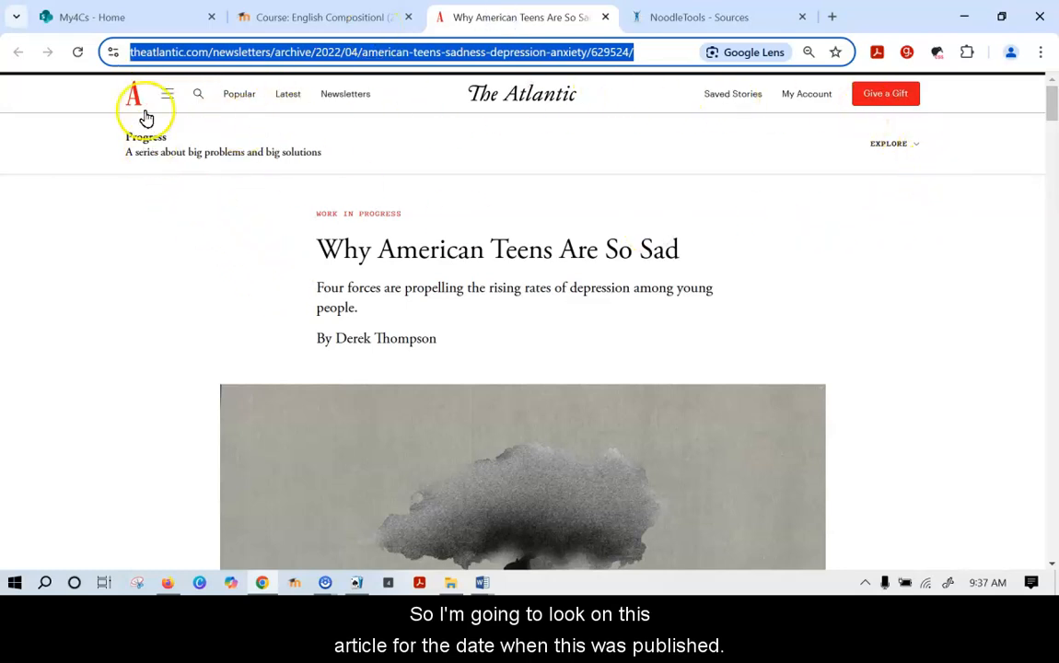
scroll(528, 305, "down", 1)
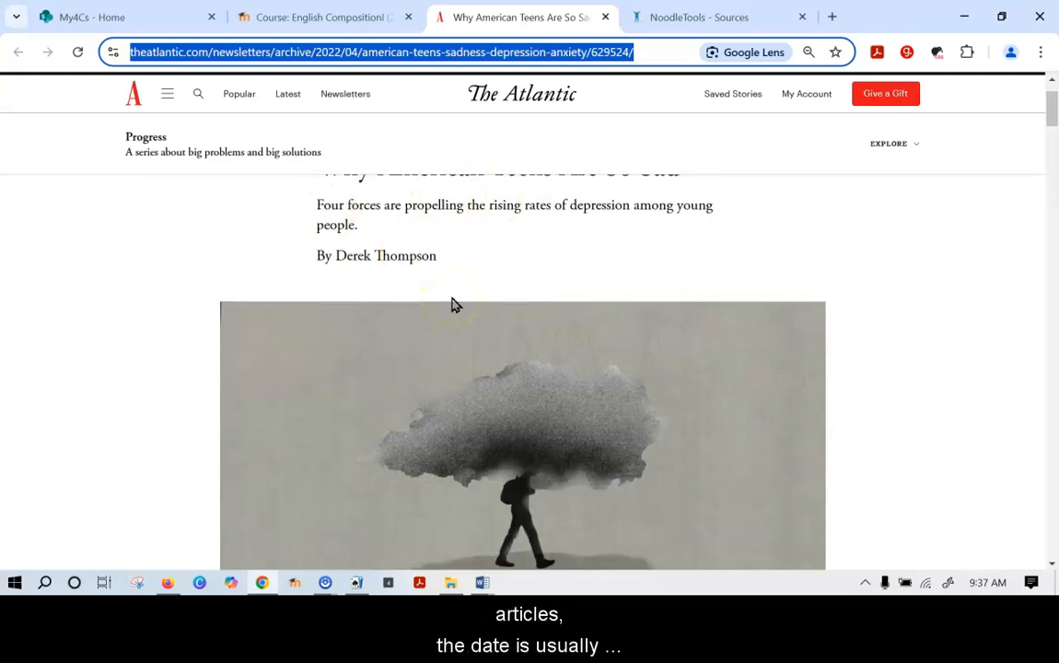
scroll(454, 304, "down", 6)
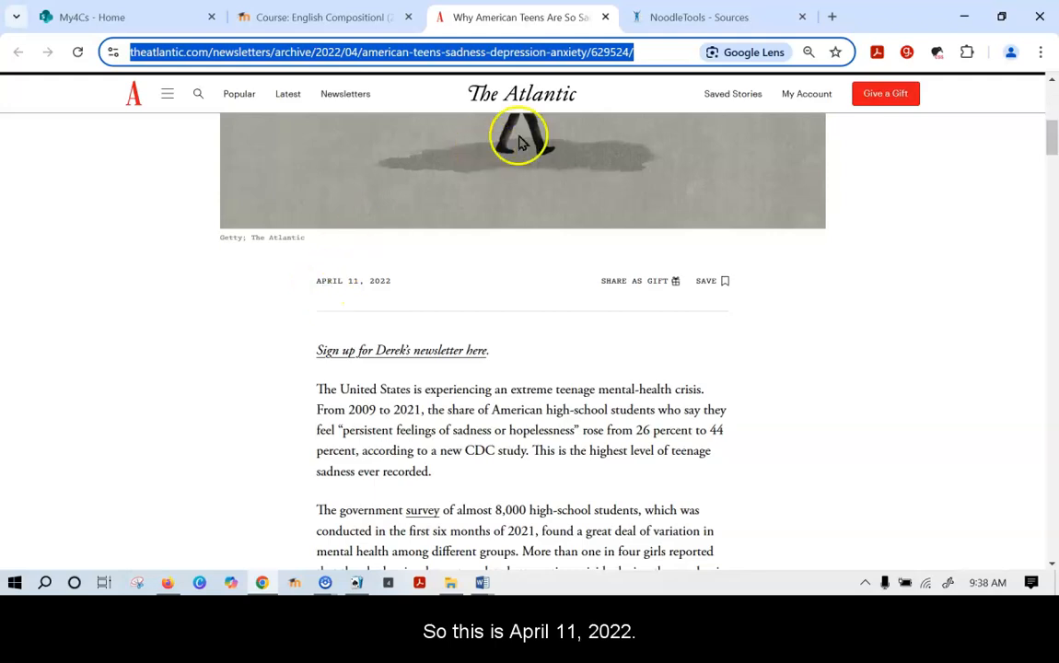
left_click(660, 20)
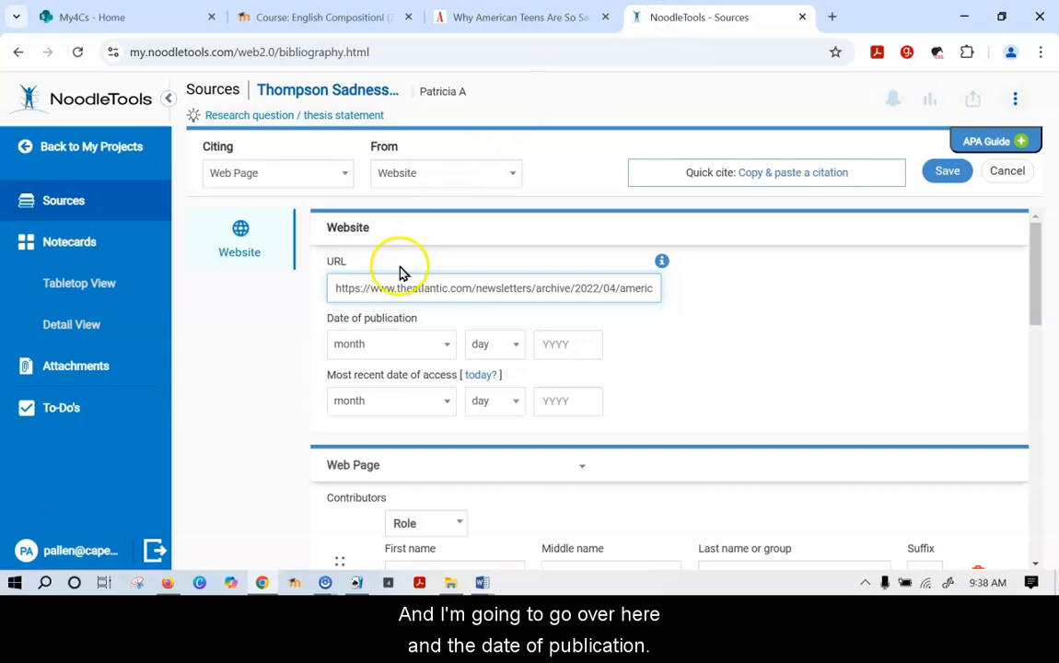
left_click(386, 344)
scroll(380, 276, "down", 1)
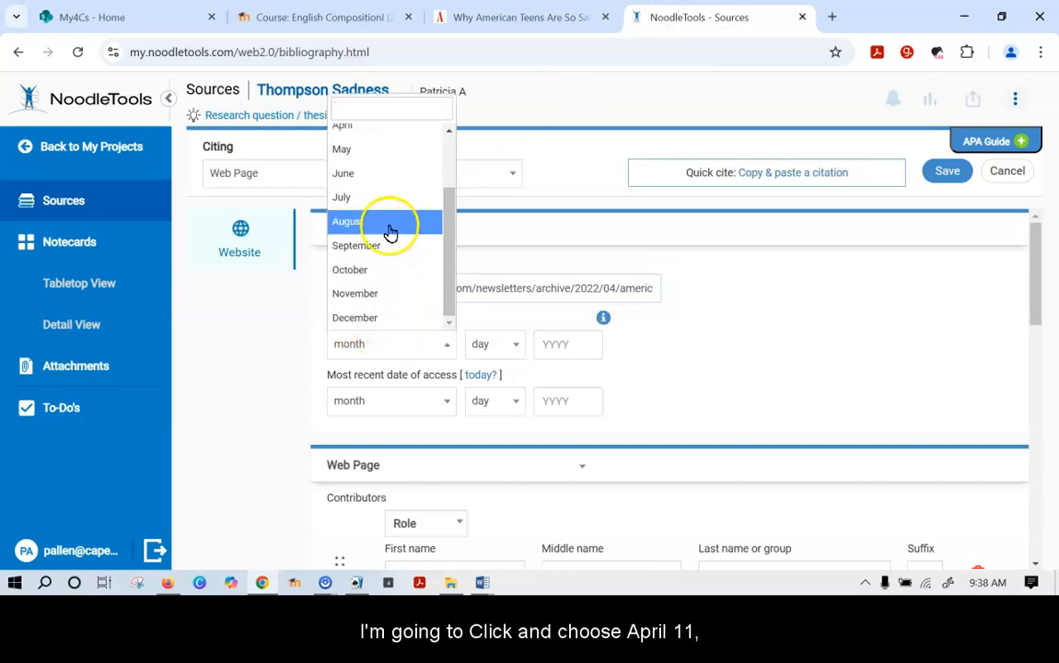
scroll(388, 230, "up", 2)
left_click(380, 214)
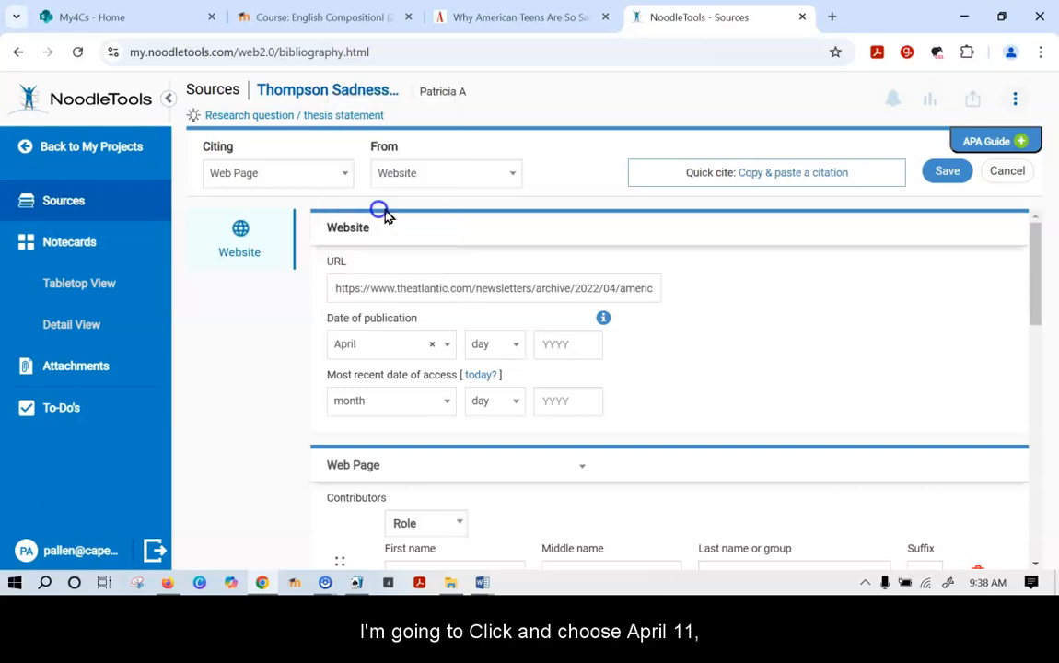
left_click(502, 344)
scroll(501, 309, "down", 2)
left_click(498, 294)
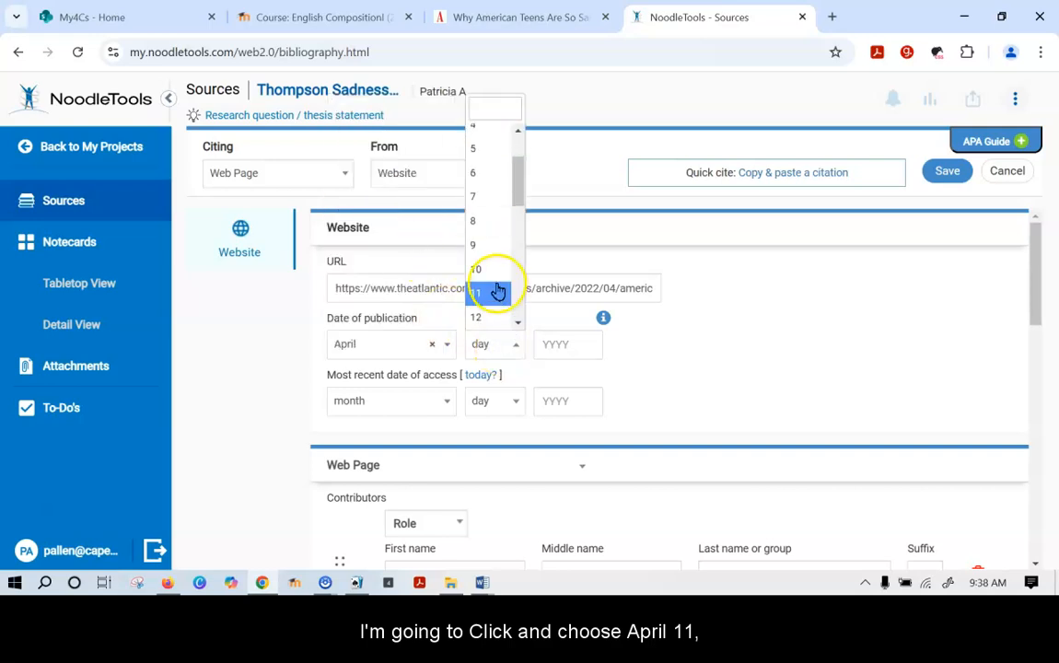
left_click(571, 347)
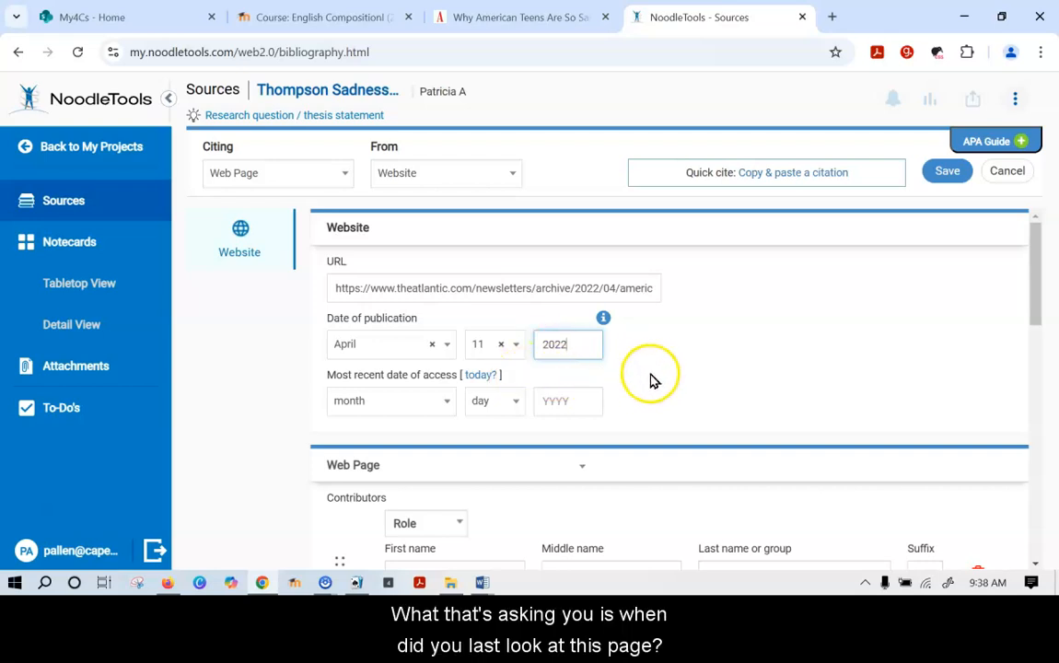
Set the citation's most recent date of access to today's date, November 1, 2024
left_click(478, 376)
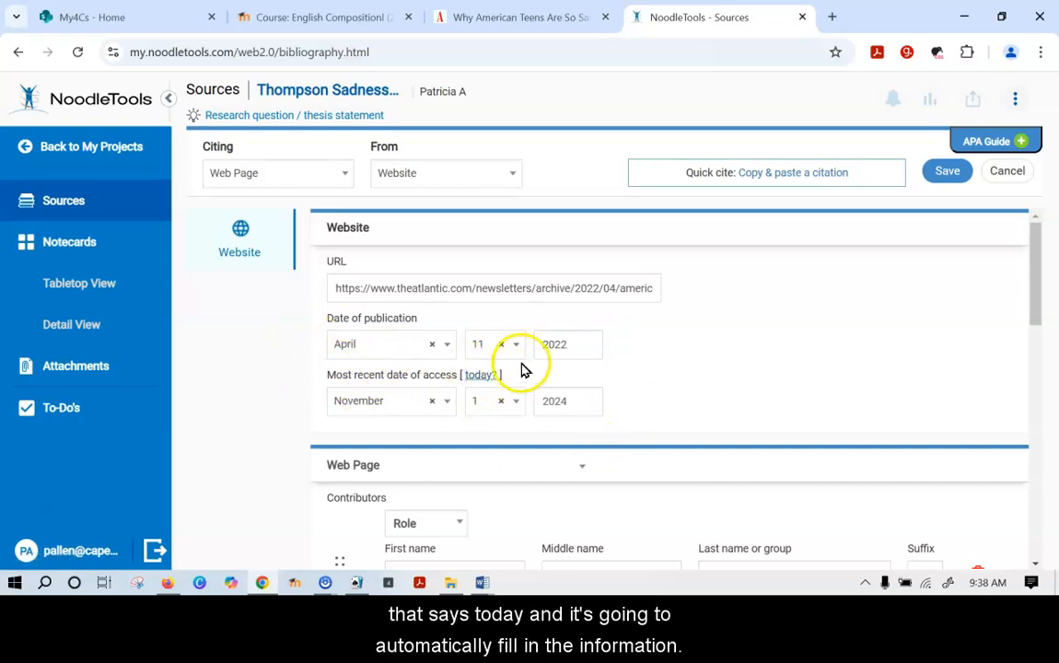
scroll(733, 367, "down", 1)
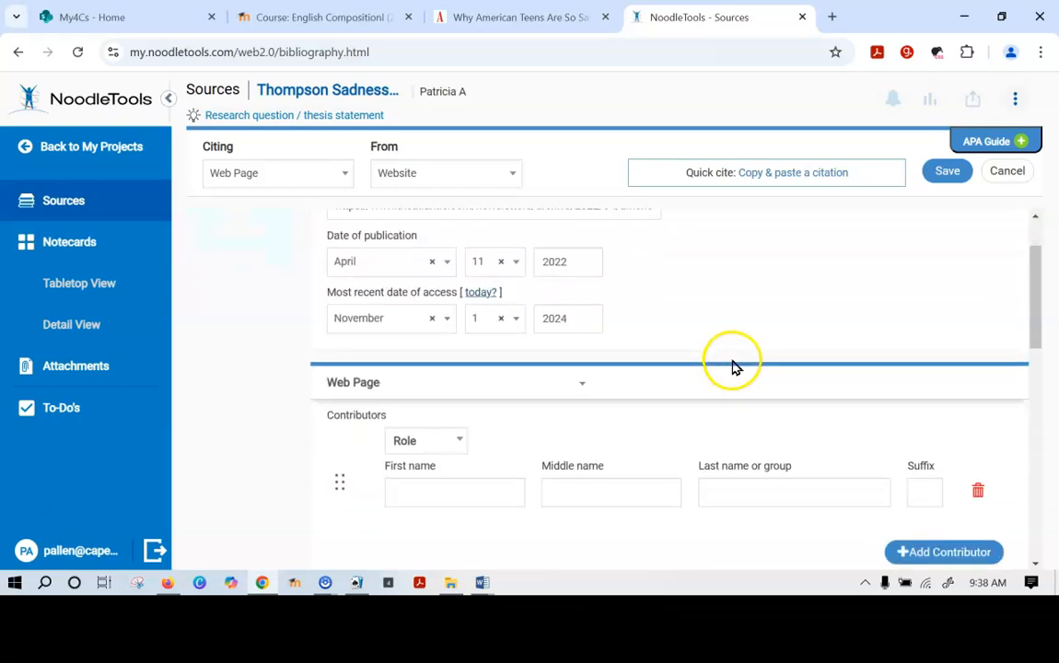
scroll(296, 397, "down", 2)
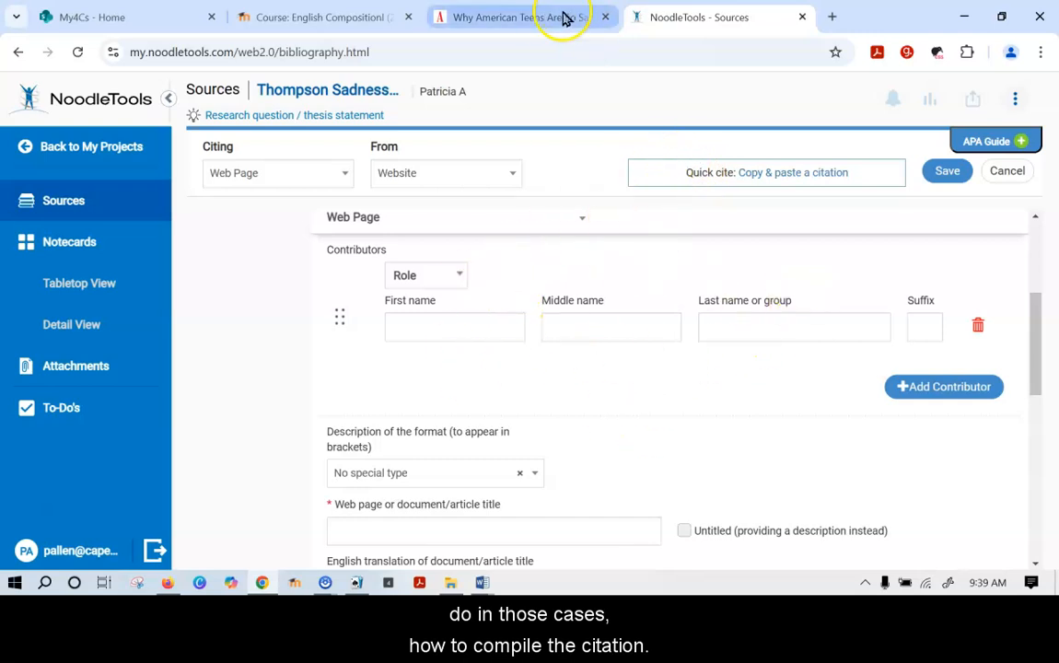
Copy the author's name from The Atlantic article and enter the first name in the citation's contributor entry
left_click(489, 19)
scroll(460, 295, "up", 5)
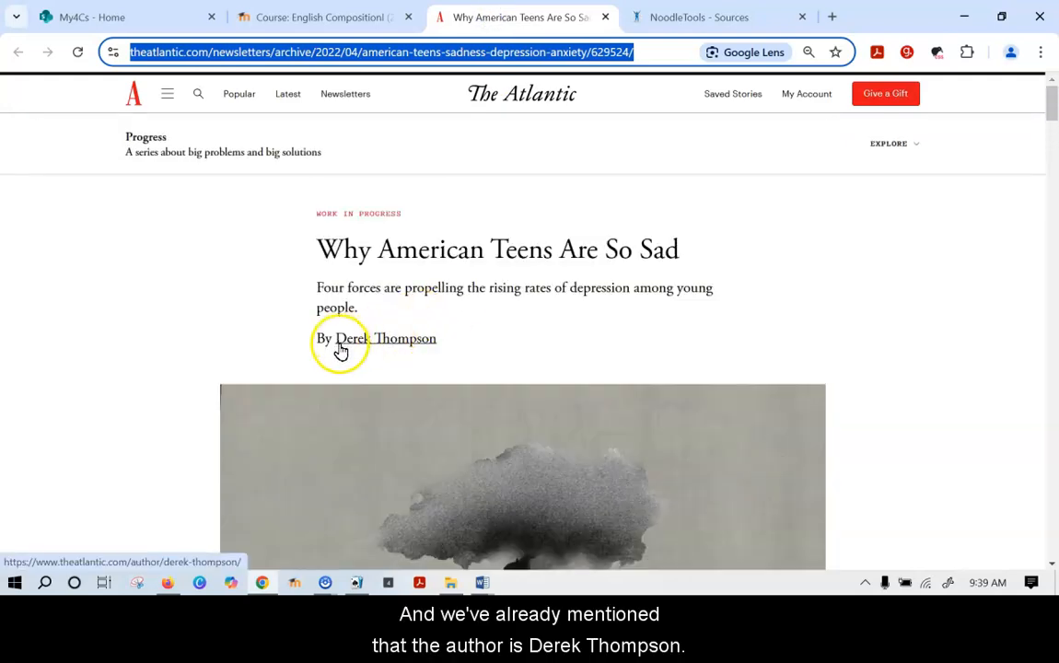
left_click_drag(456, 352, 336, 342)
key("ctrl+c")
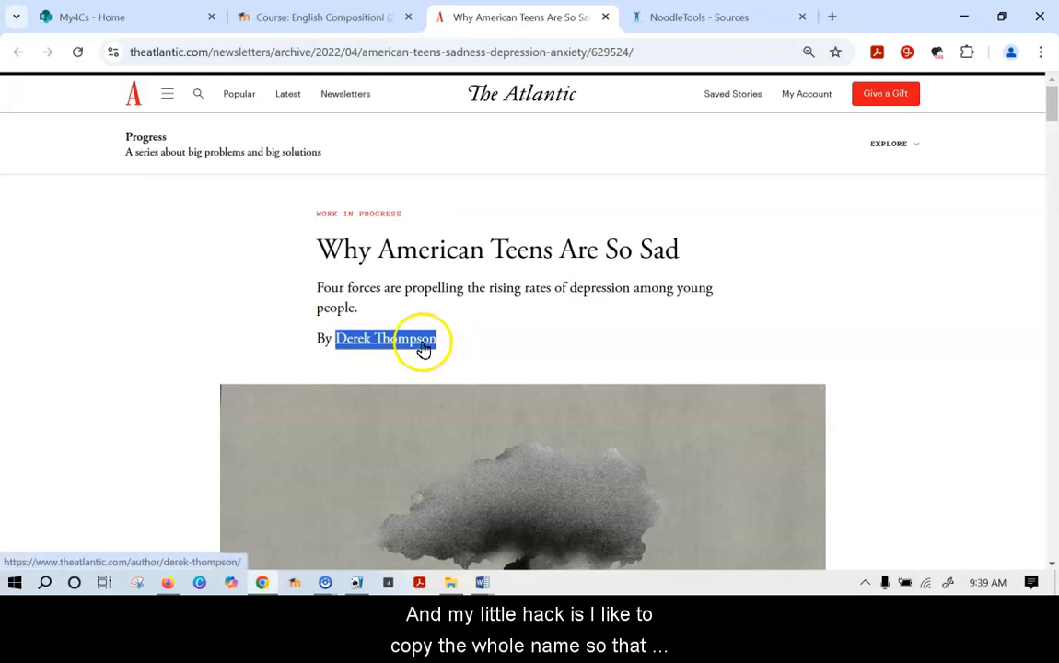
left_click(679, 26)
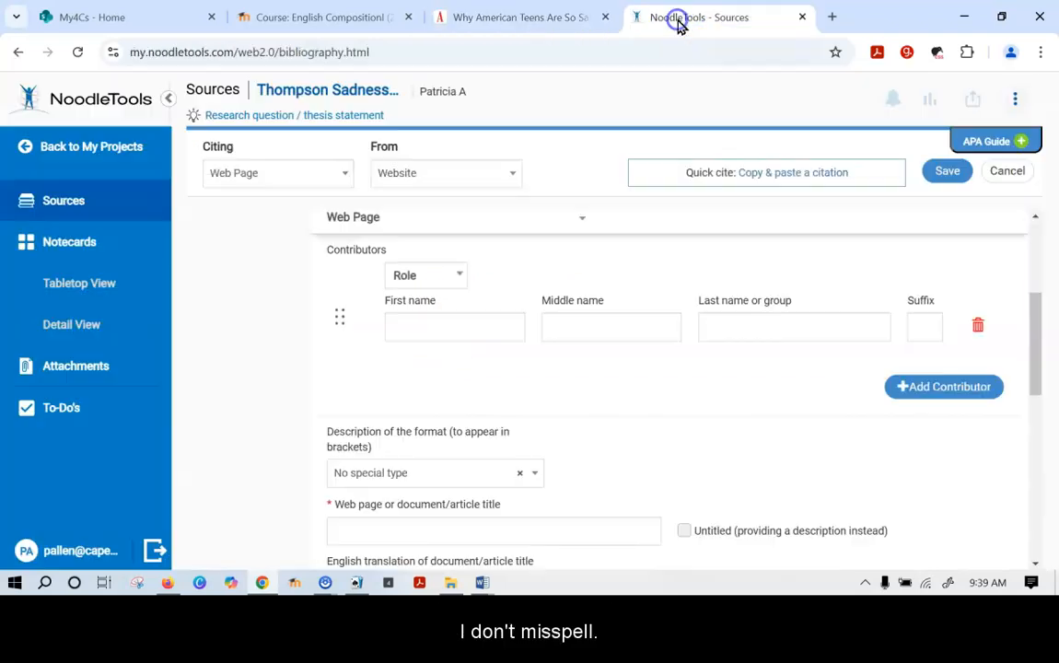
left_click(437, 322)
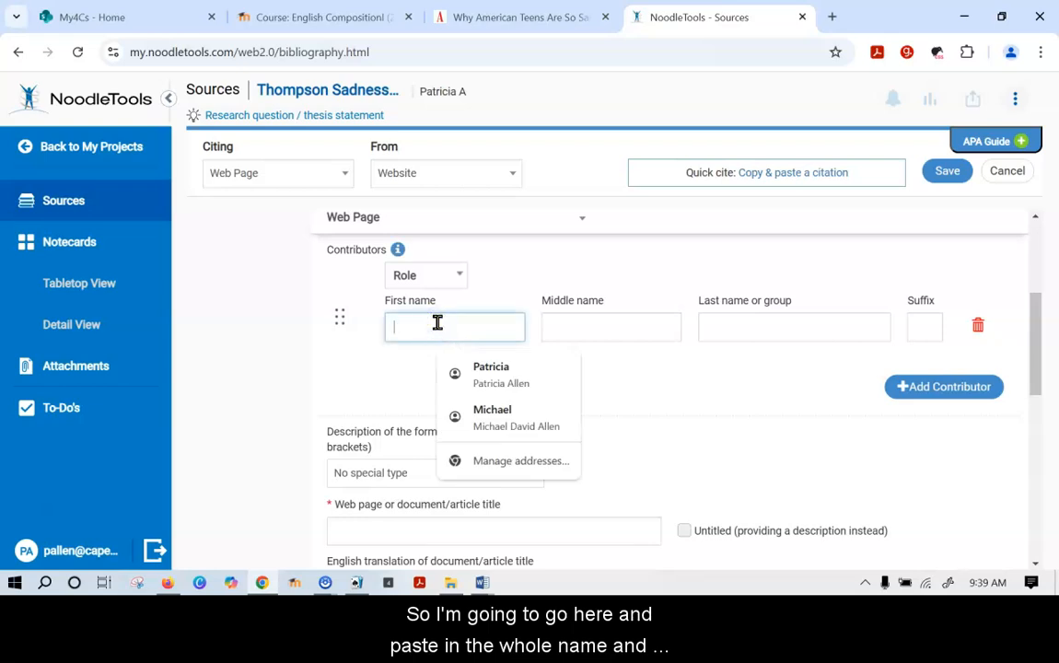
key("ctrl+v")
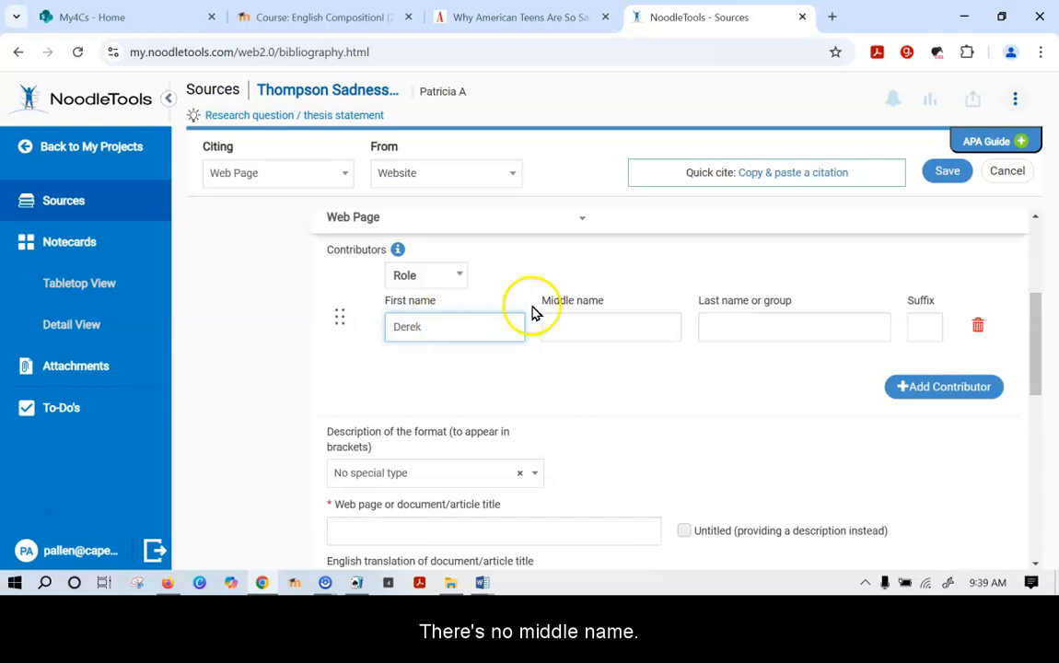
Enter the article author's last name for the contributor and set the contributor's role to Author
left_click(715, 323)
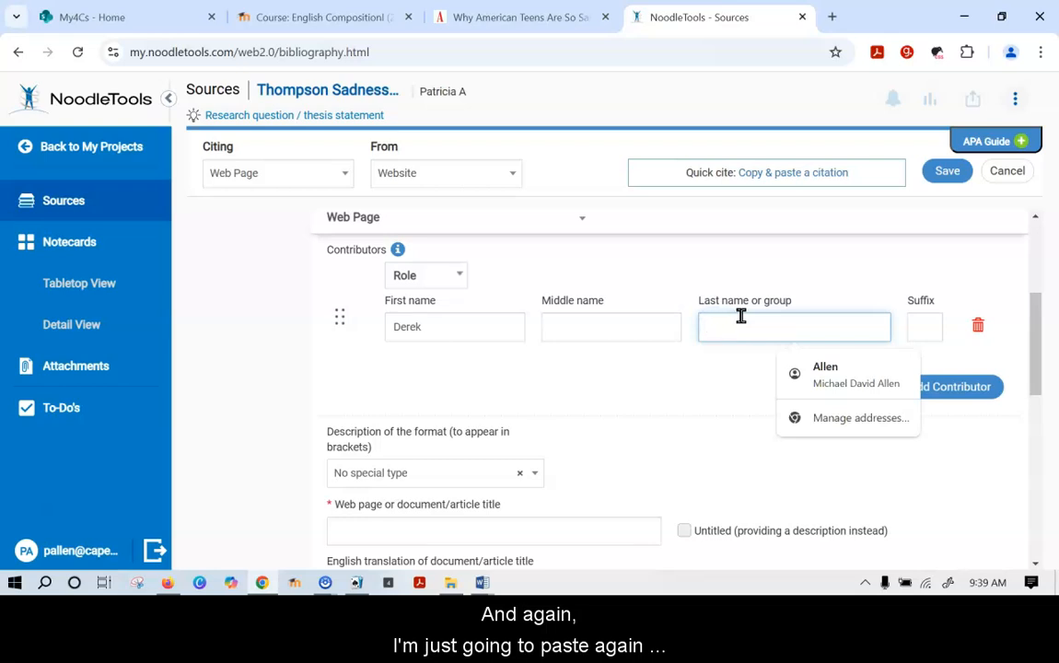
key("ctrl+v")
left_click(740, 321)
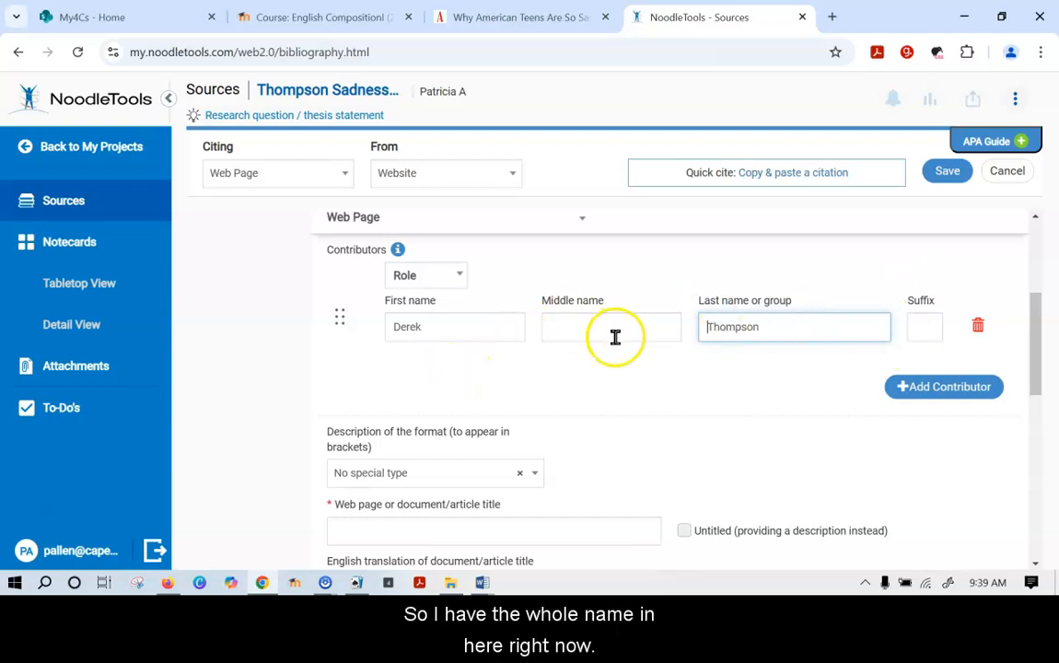
left_click(457, 278)
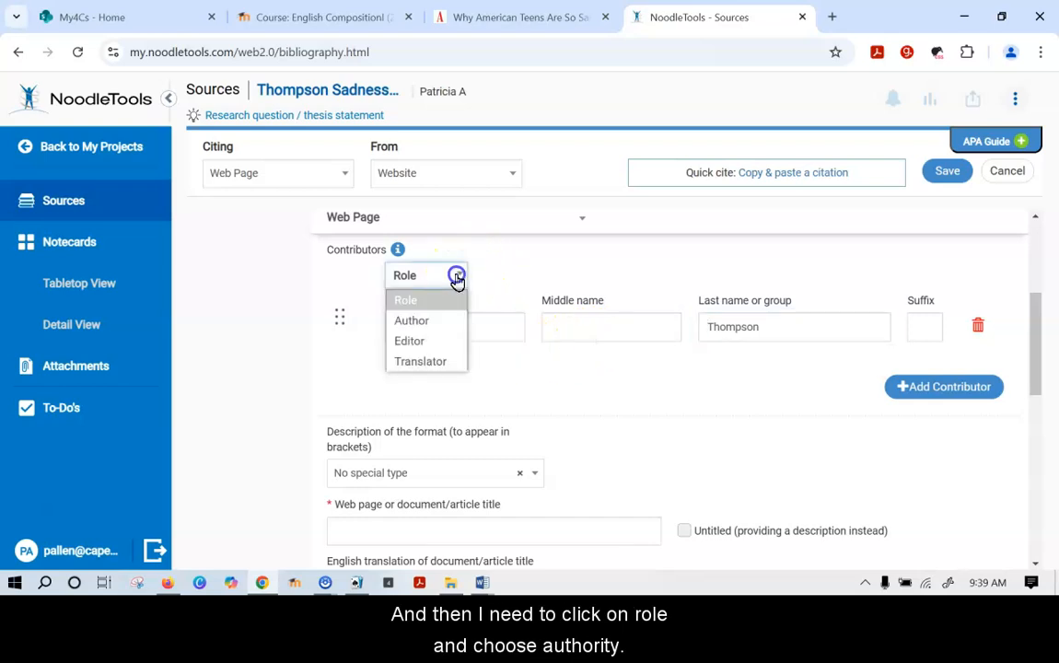
left_click(439, 323)
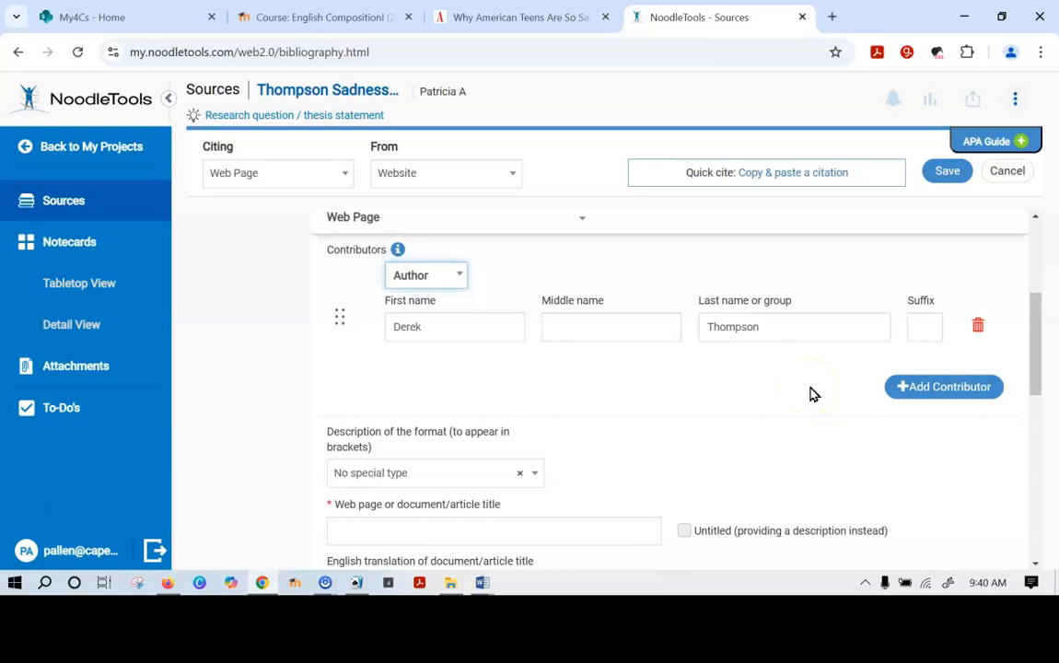
Review the available format descriptions for the web page and keep No special type
scroll(428, 421, "down", 3)
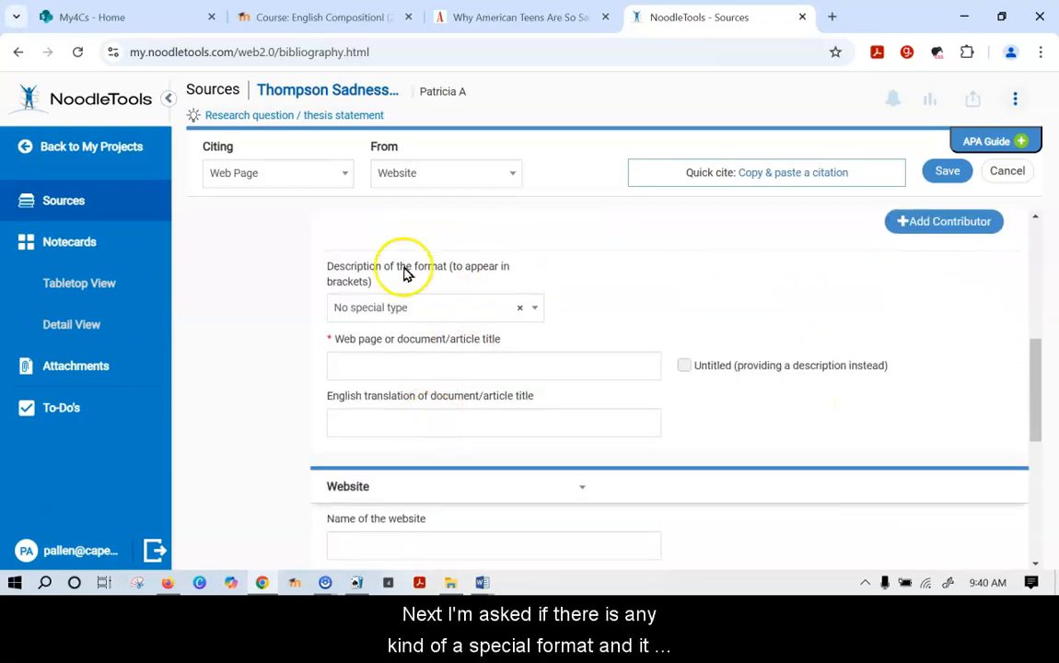
left_click(538, 311)
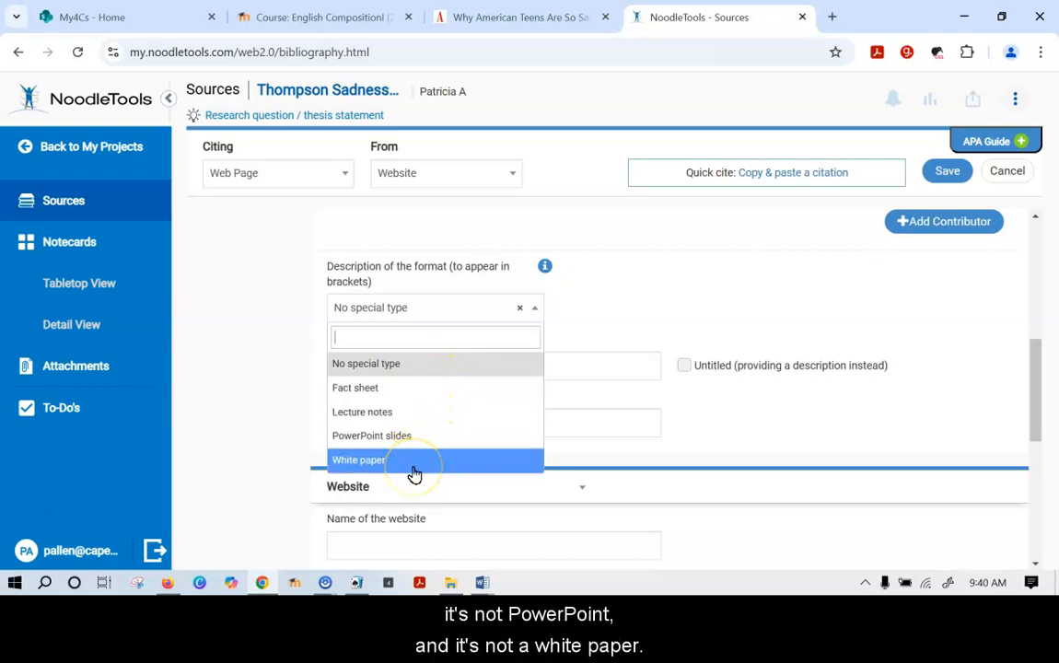
left_click(627, 308)
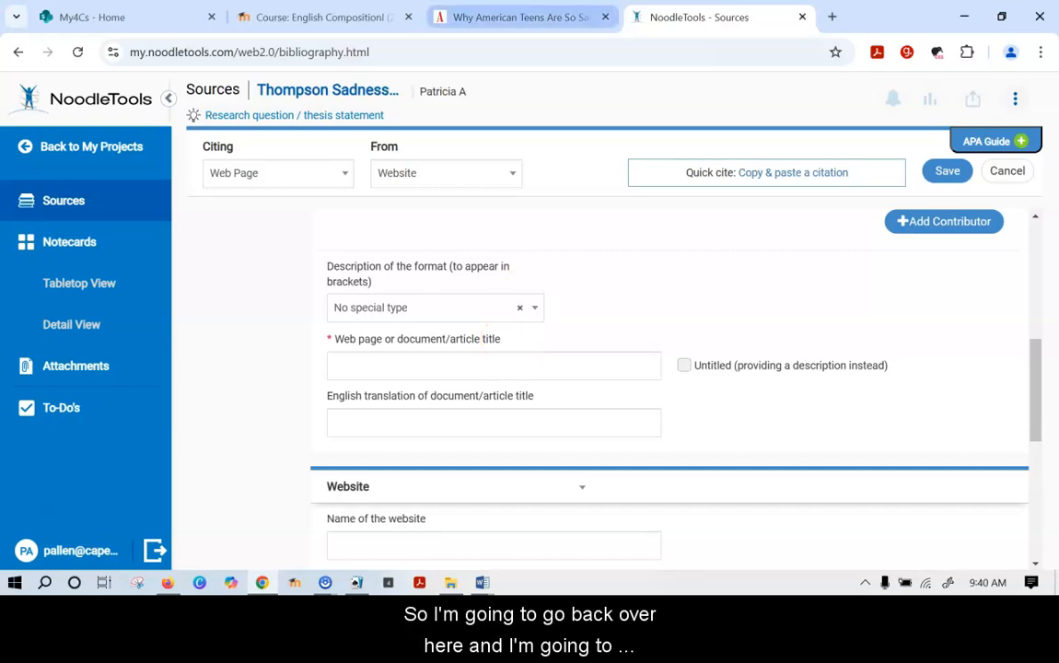
Copy the headline "Why American Teens Are So Sad" from The Atlantic article into the citation's web page or article title
left_click(553, 18)
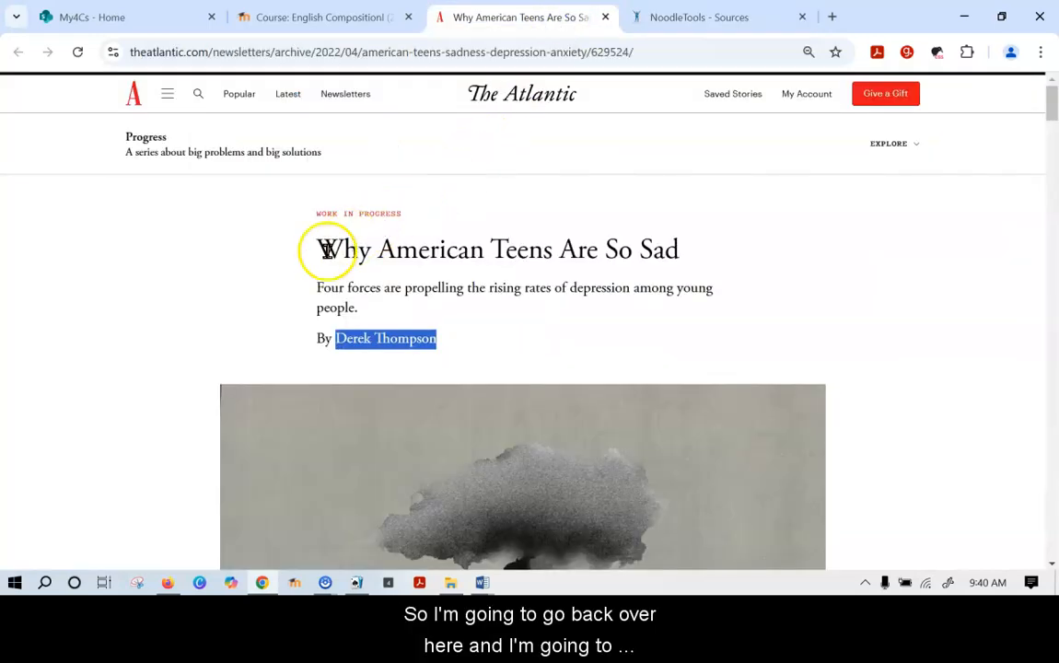
left_click_drag(319, 250, 723, 265)
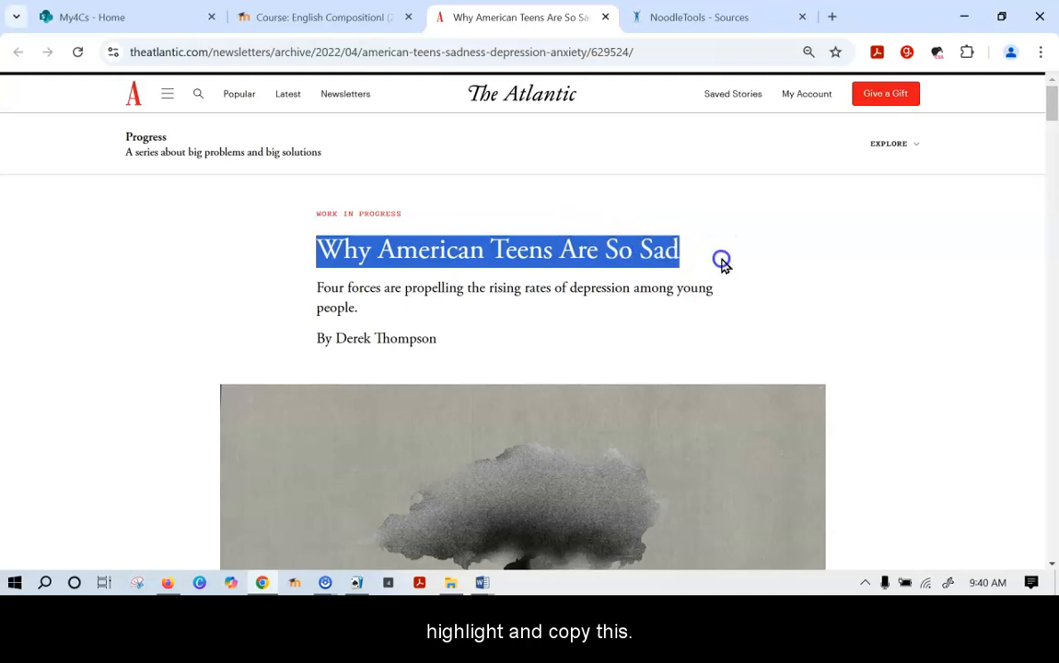
right_click(648, 267)
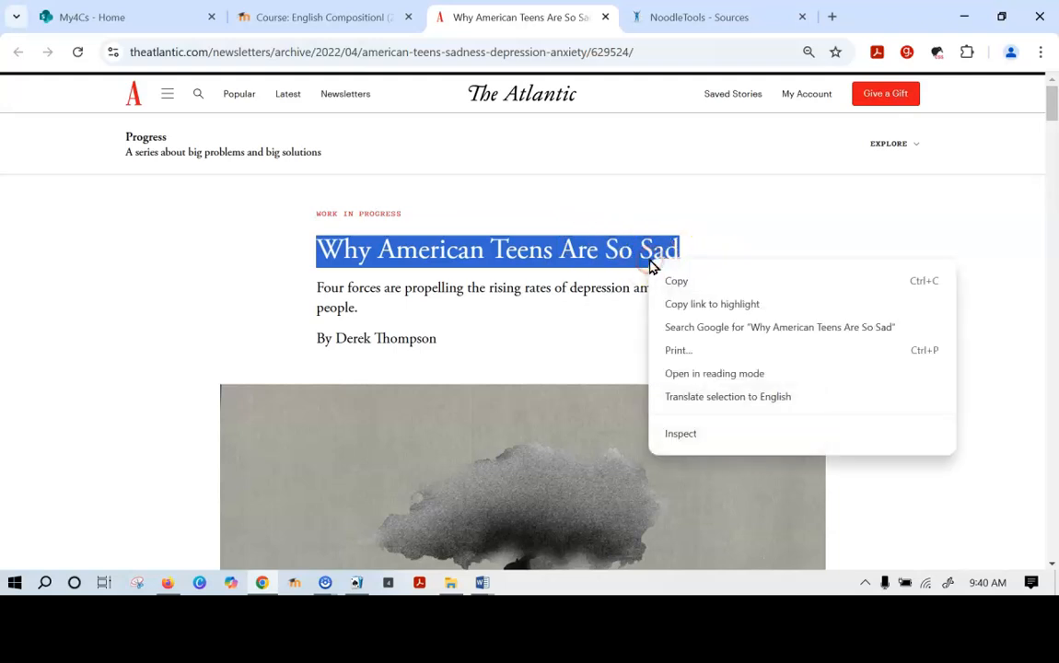
left_click(667, 282)
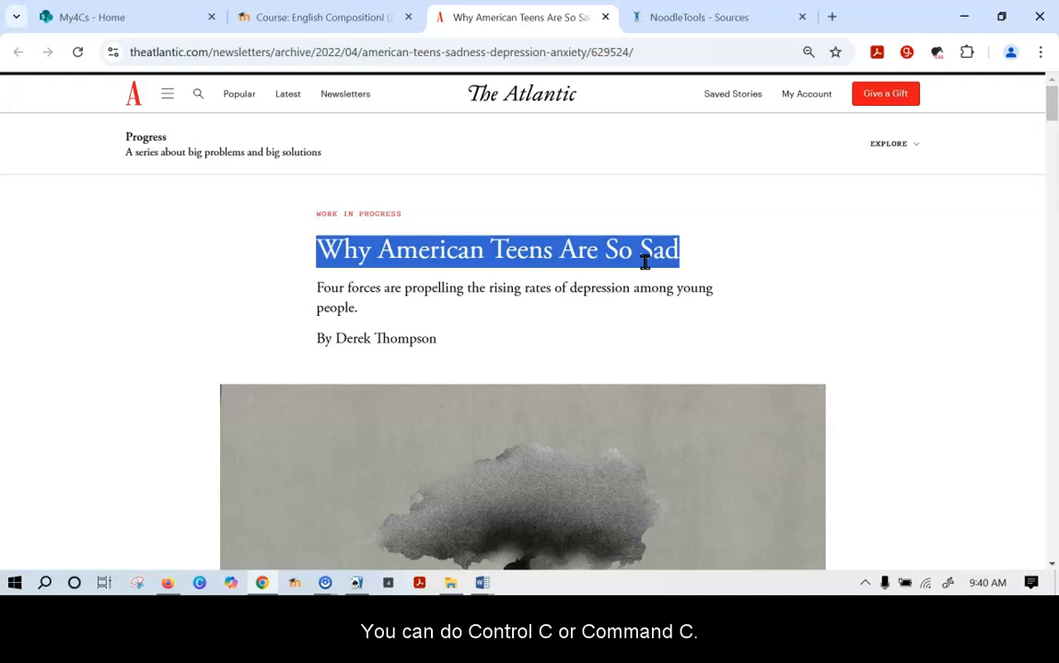
left_click(710, 19)
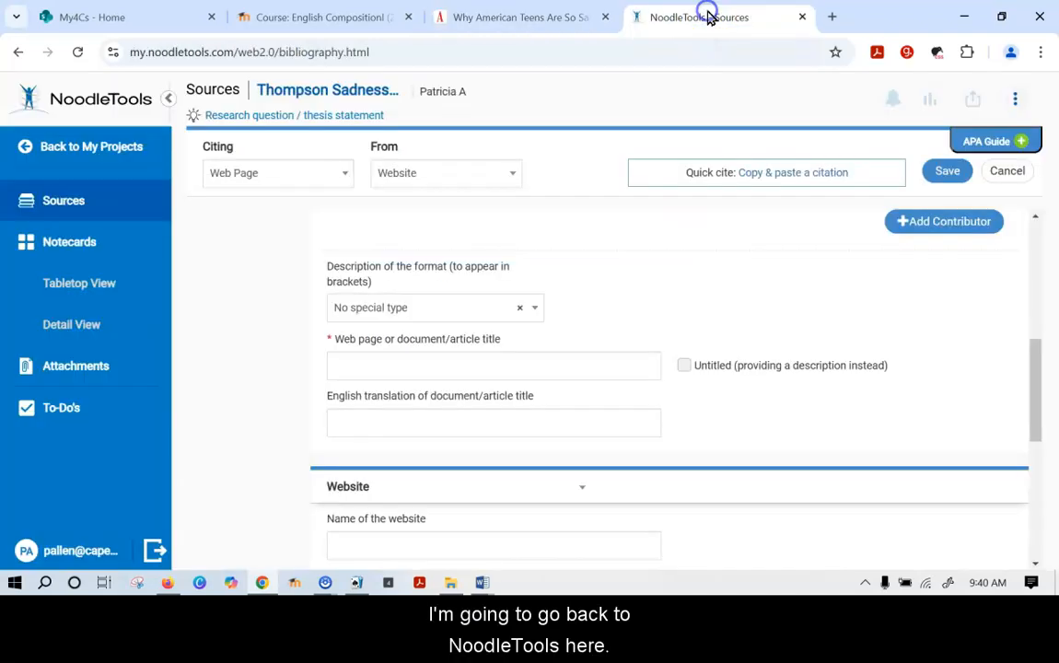
left_click(445, 360)
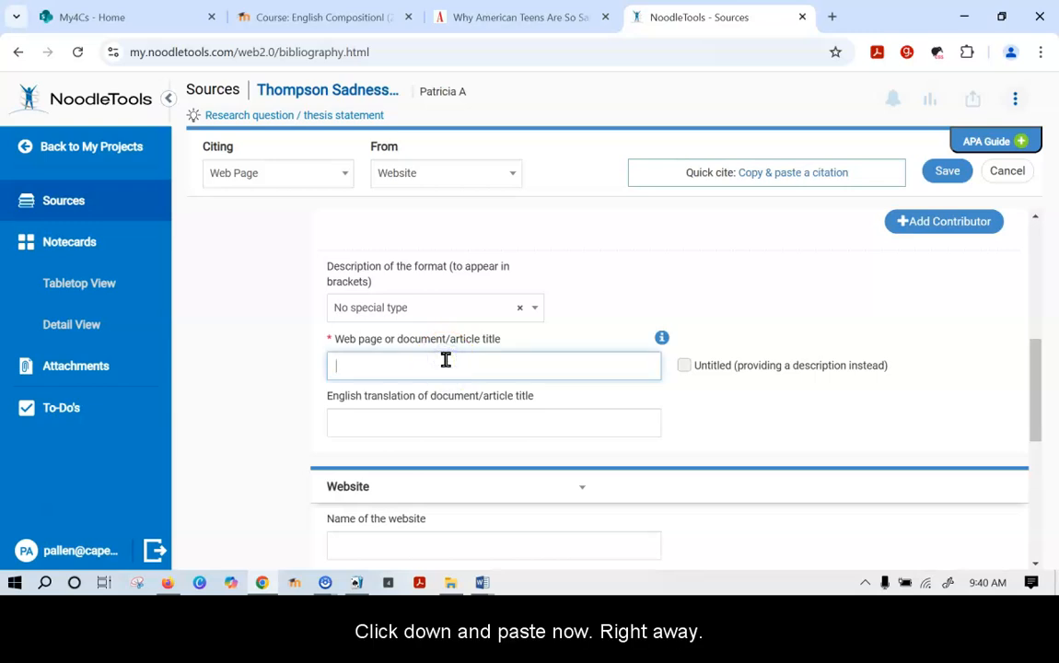
key("ctrl+v")
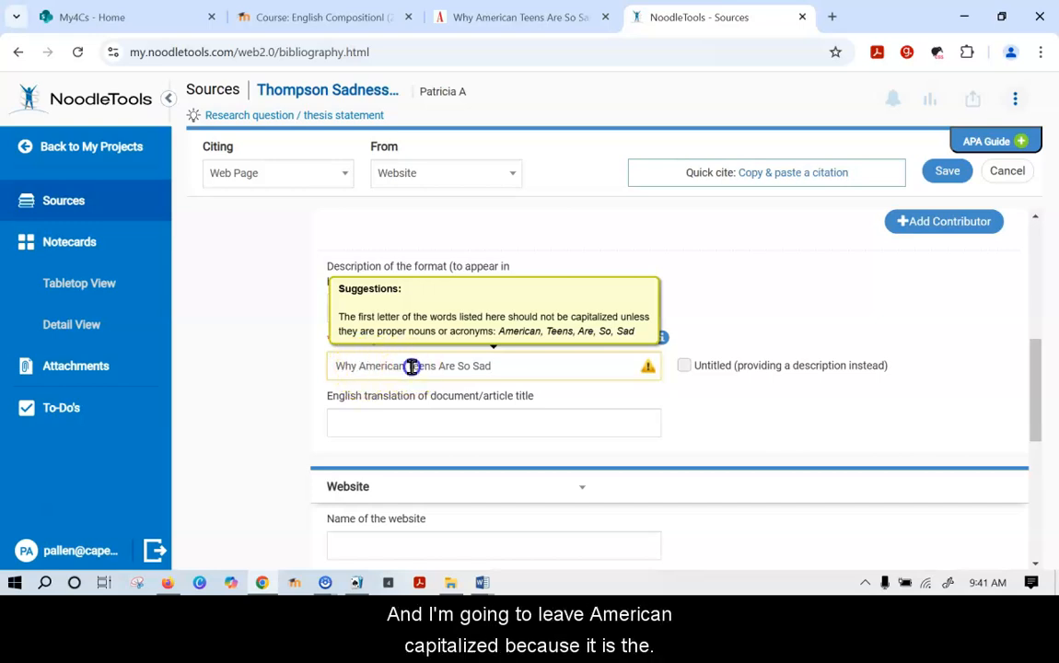
Change the article title to APA sentence case so it reads "Why American teens are so sad"
left_click_drag(408, 365, 415, 366)
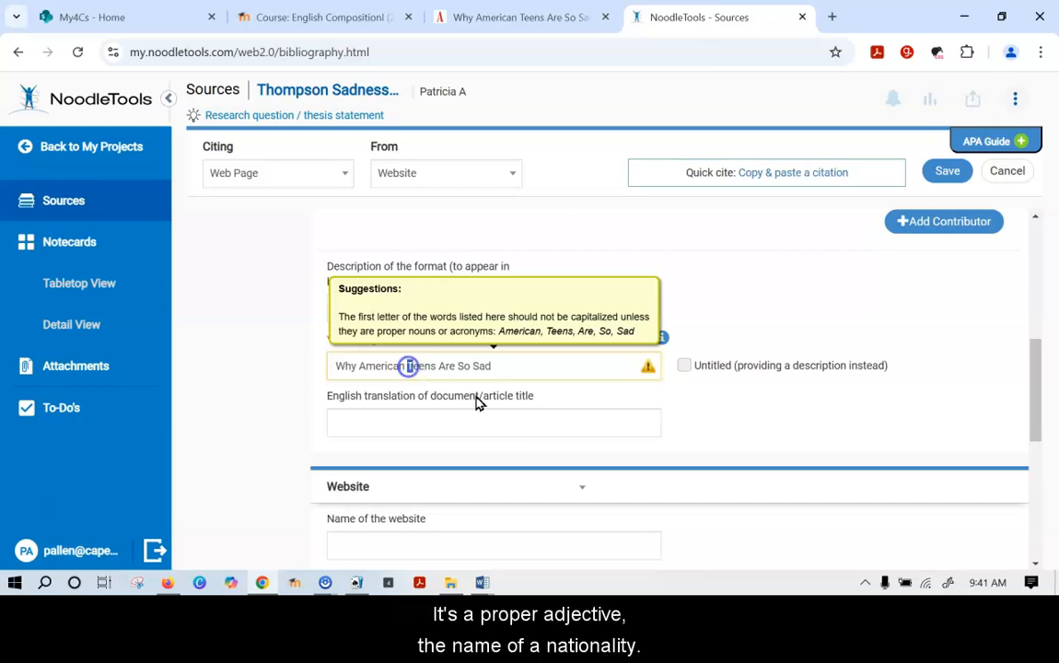
type("t")
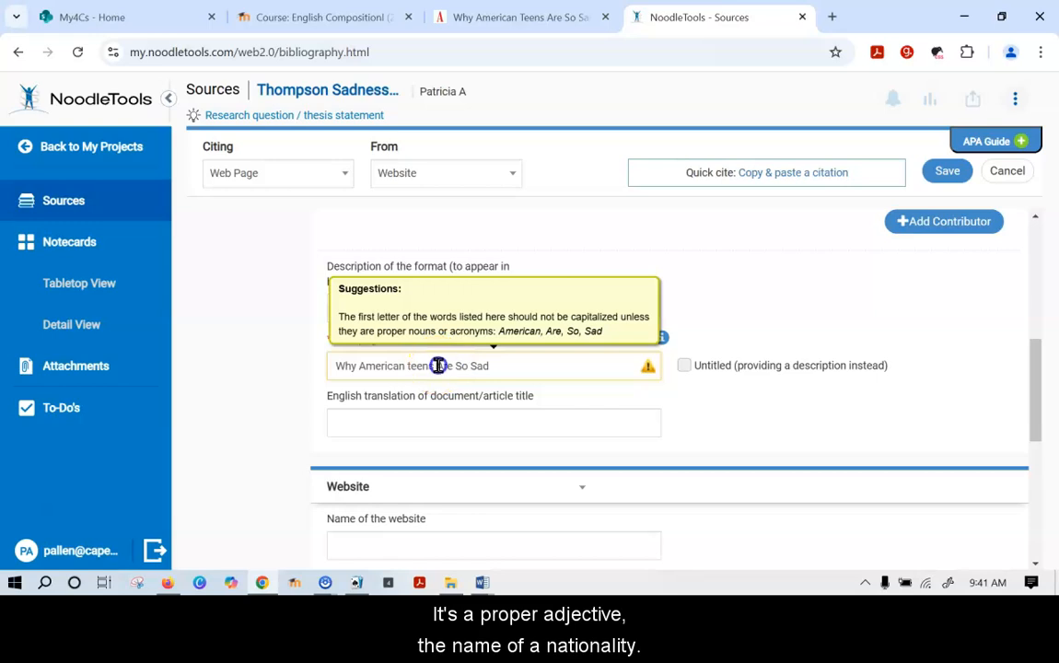
type("a")
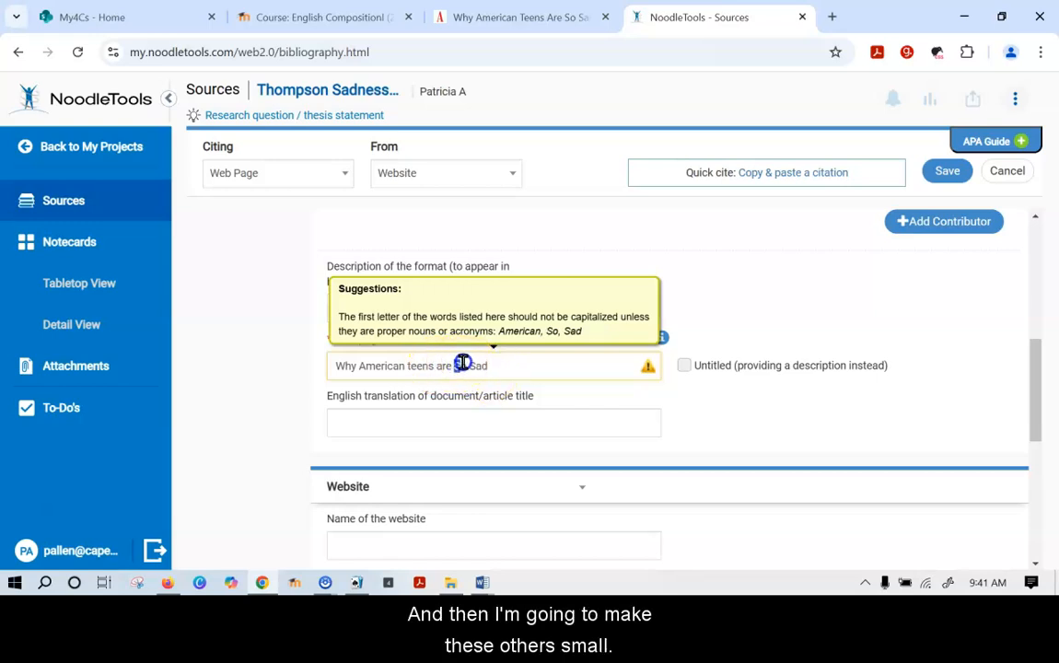
type("s")
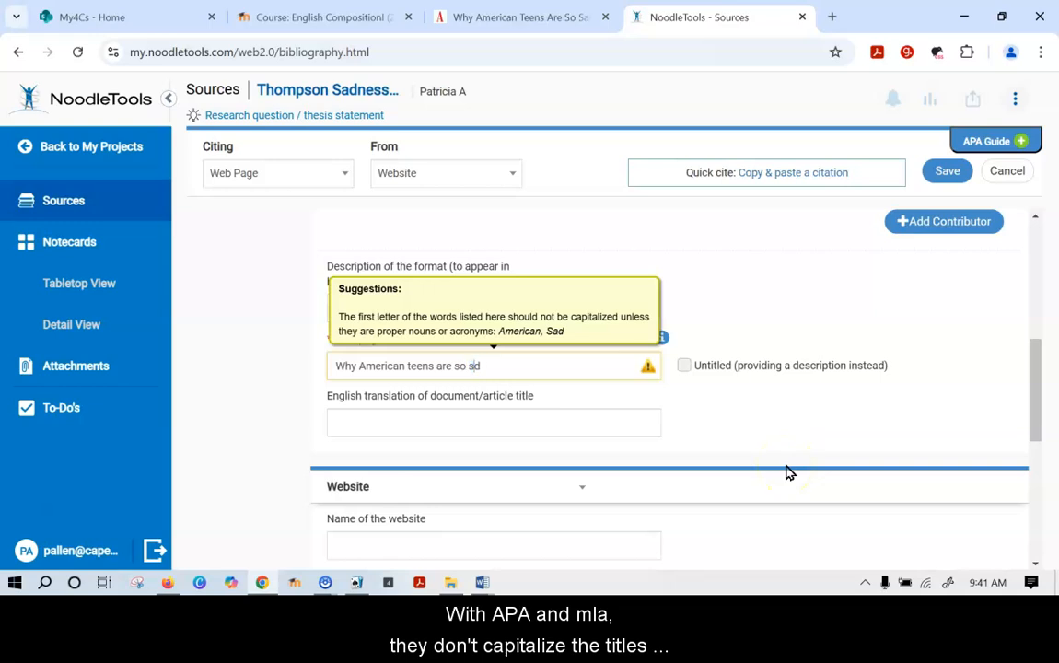
type("s")
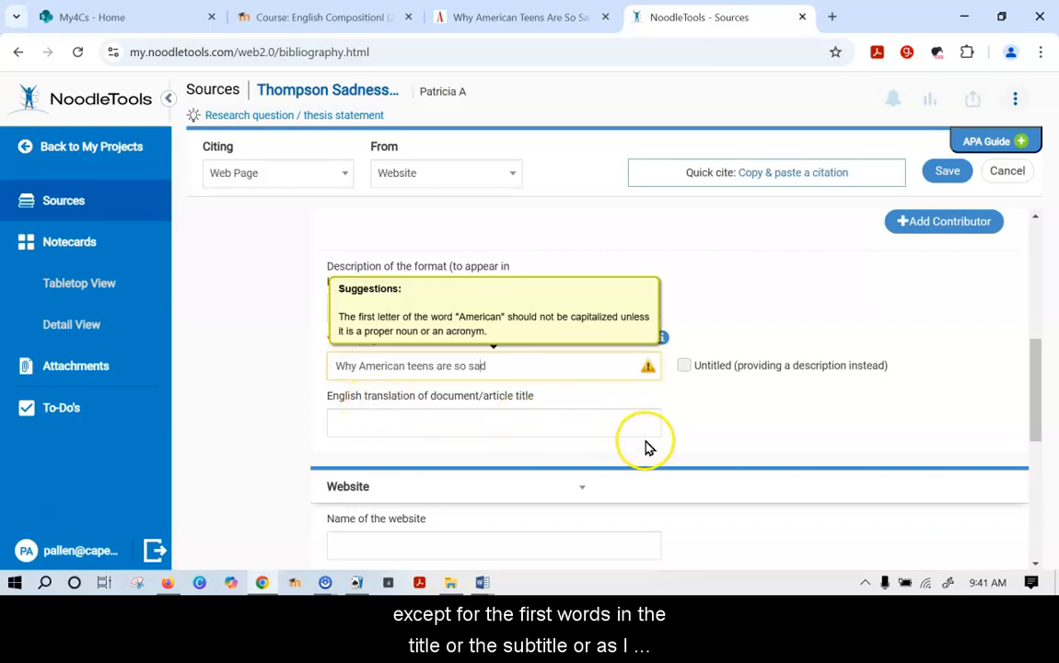
left_click(700, 402)
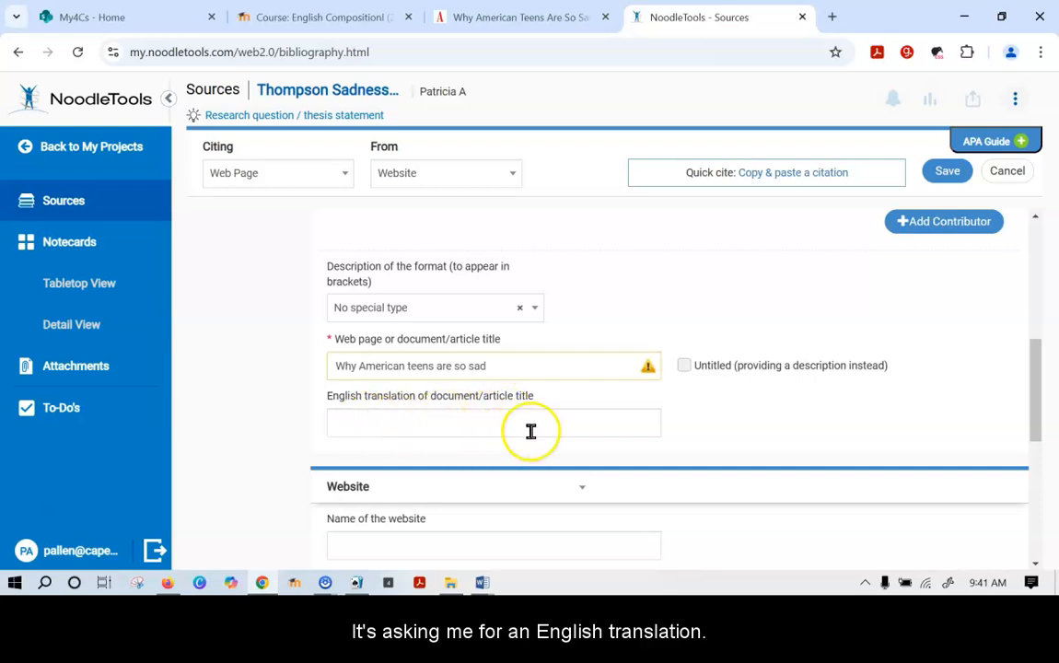
Check the website's name on the article page and enter "The Atlantic" as the name of the website in the citation
scroll(767, 385, "down", 1)
scroll(767, 386, "down", 1)
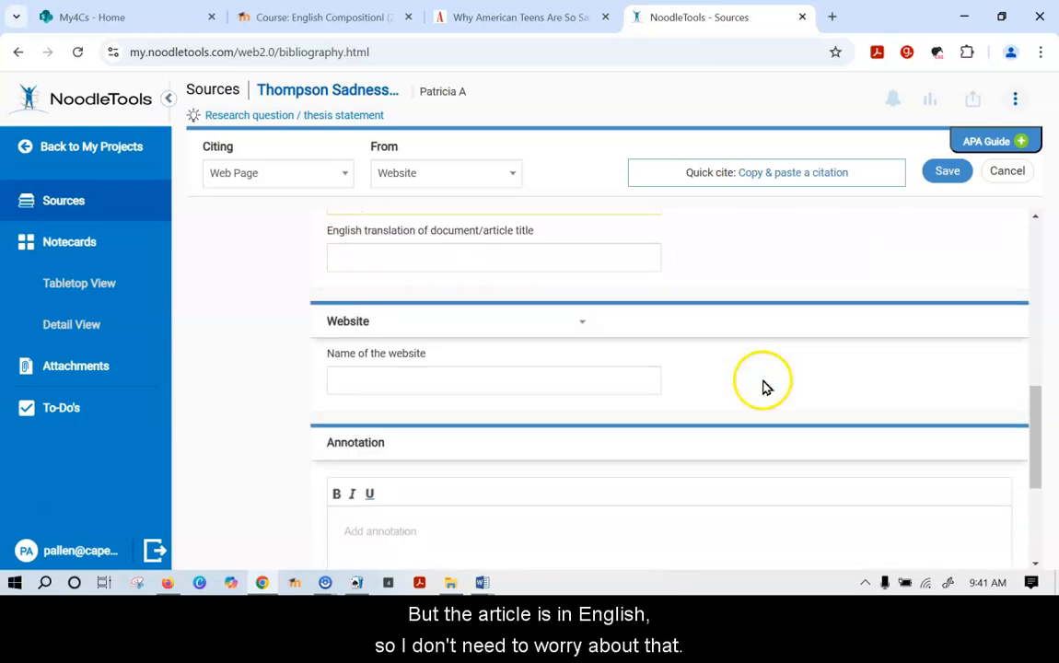
left_click(387, 374)
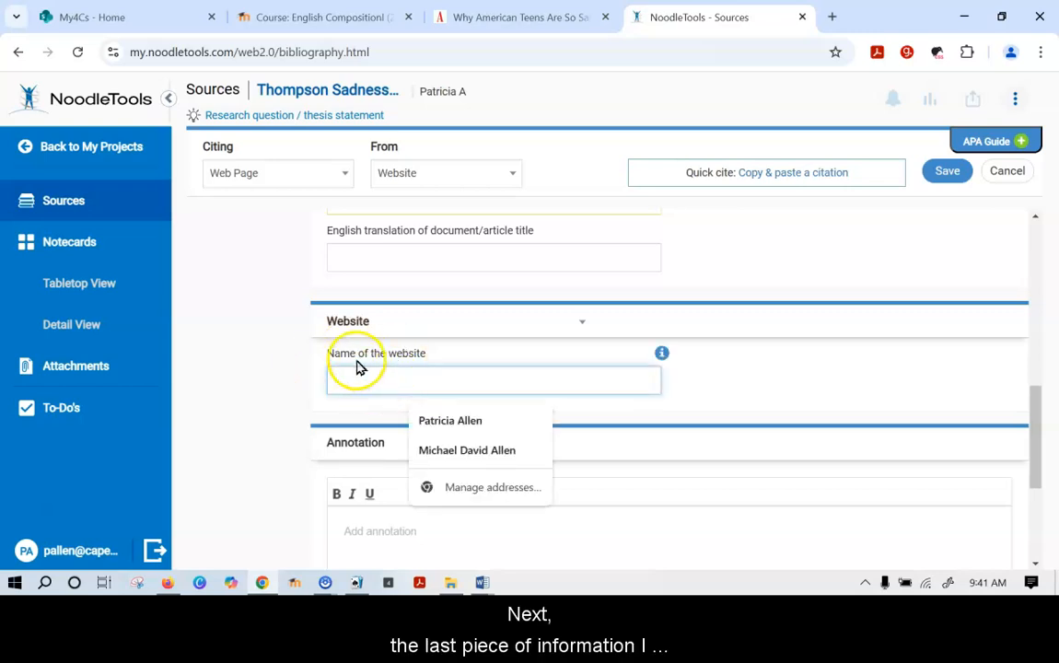
left_click(295, 363)
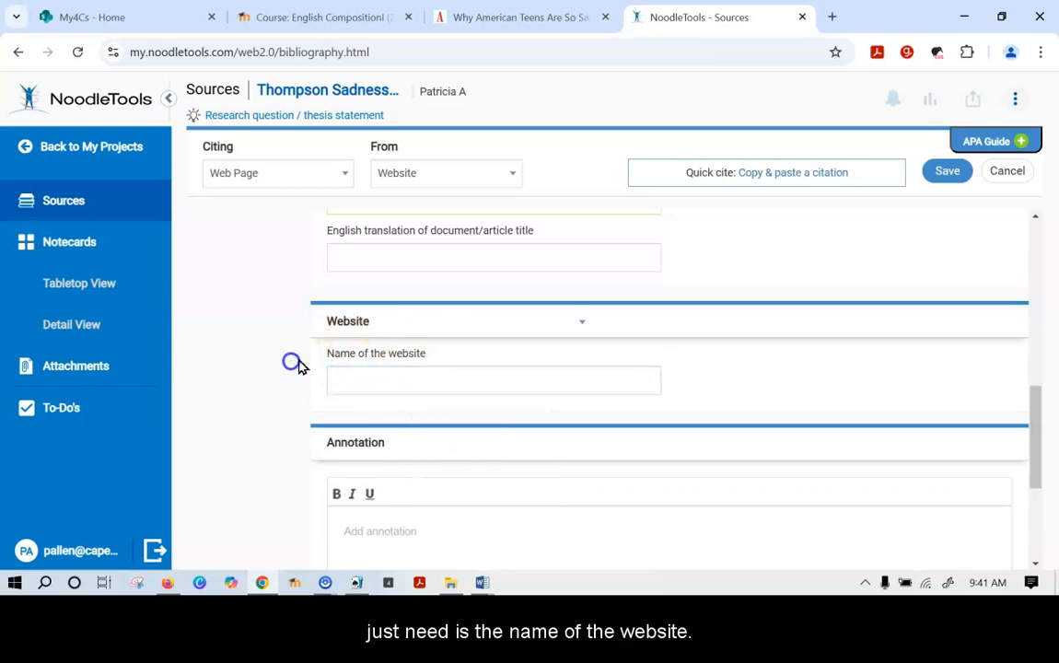
left_click(580, 18)
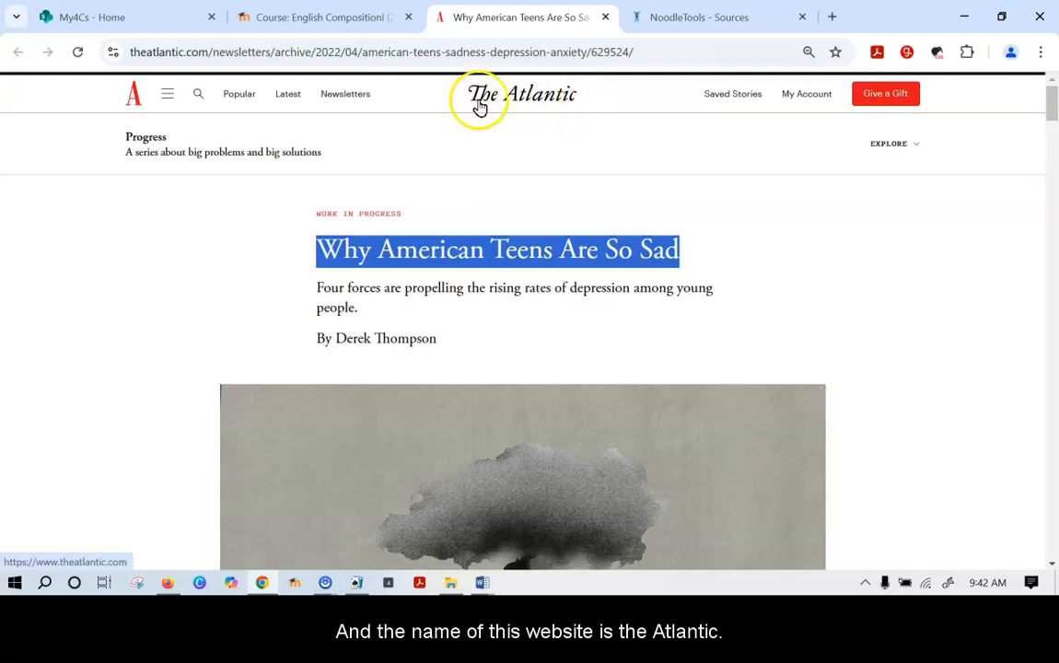
left_click(725, 21)
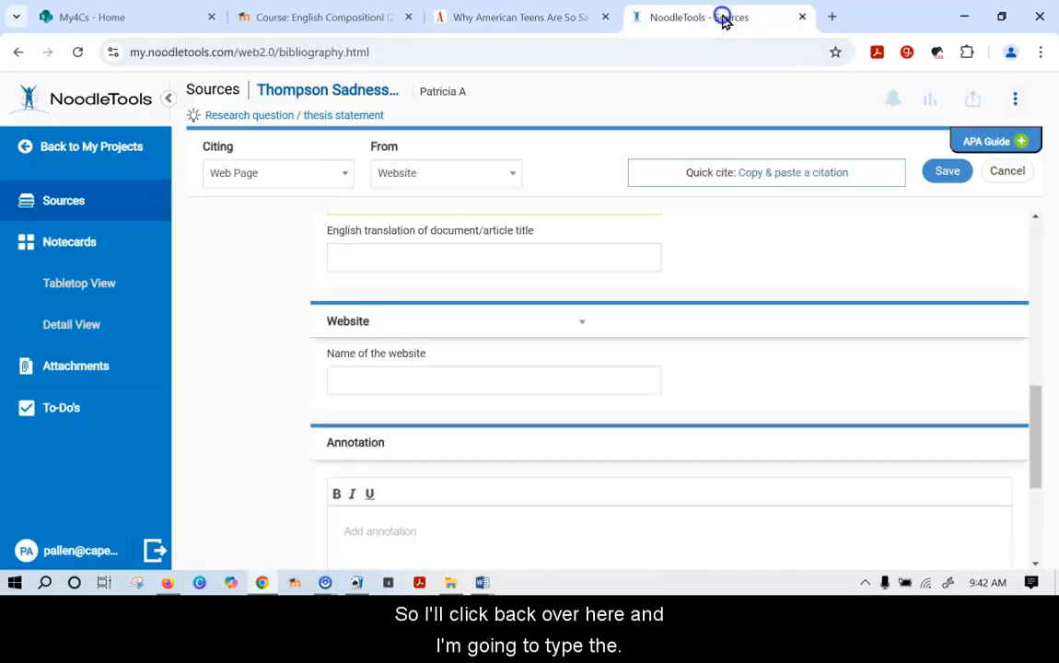
left_click(411, 380)
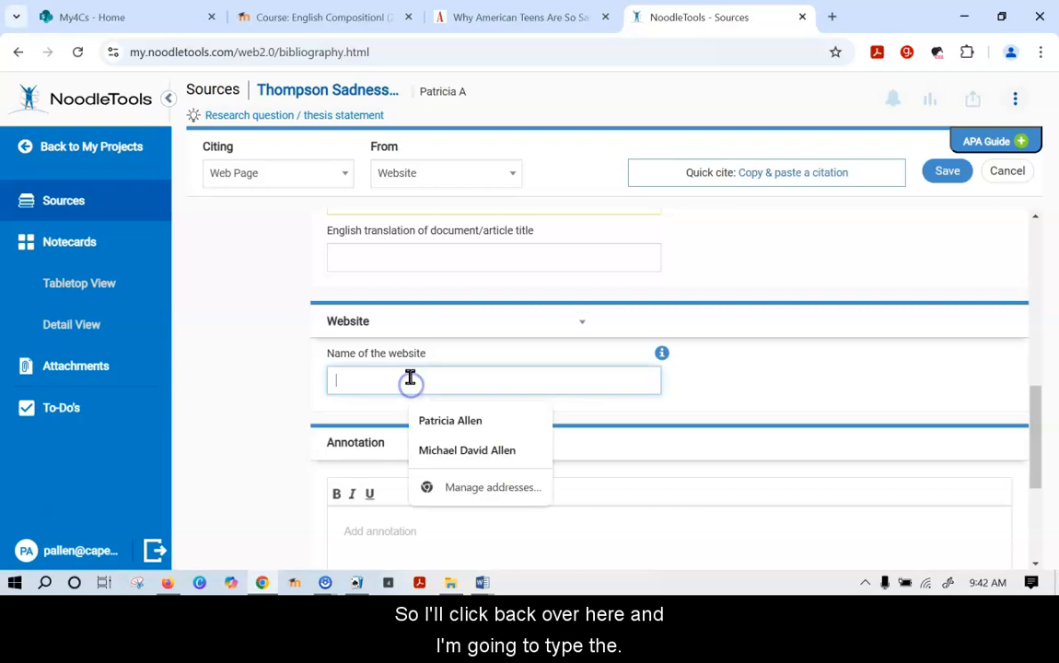
type("T")
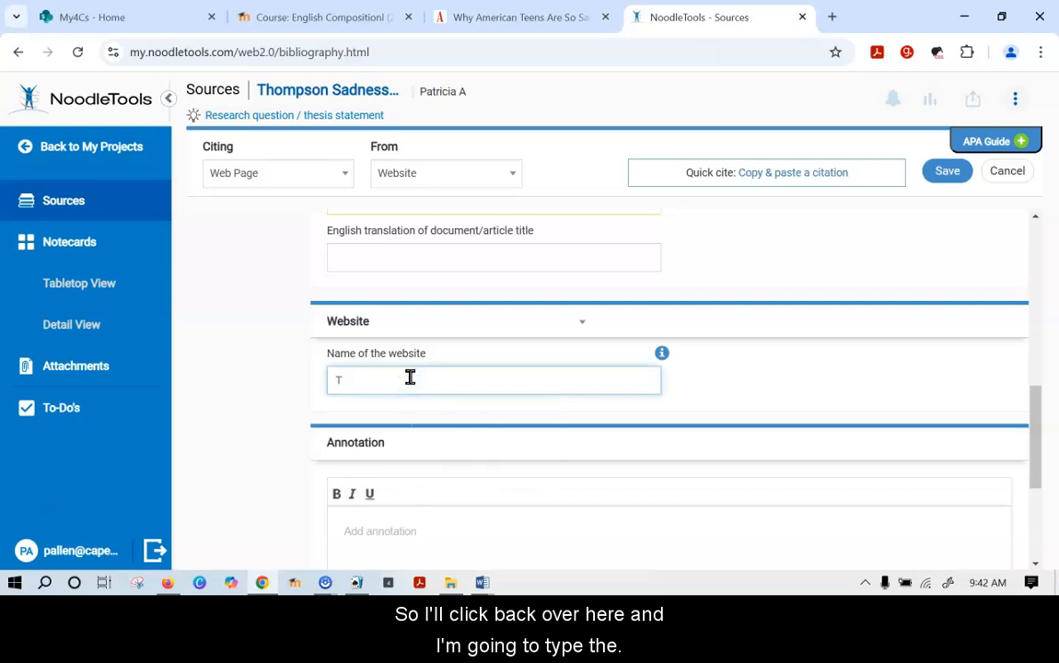
type("he A")
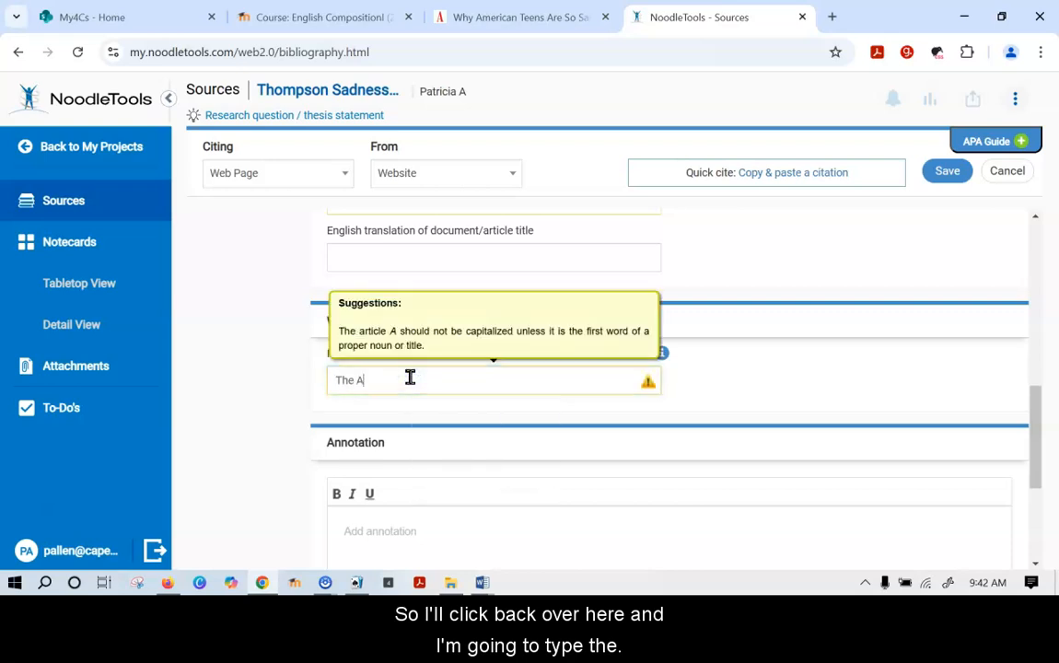
type("tlant")
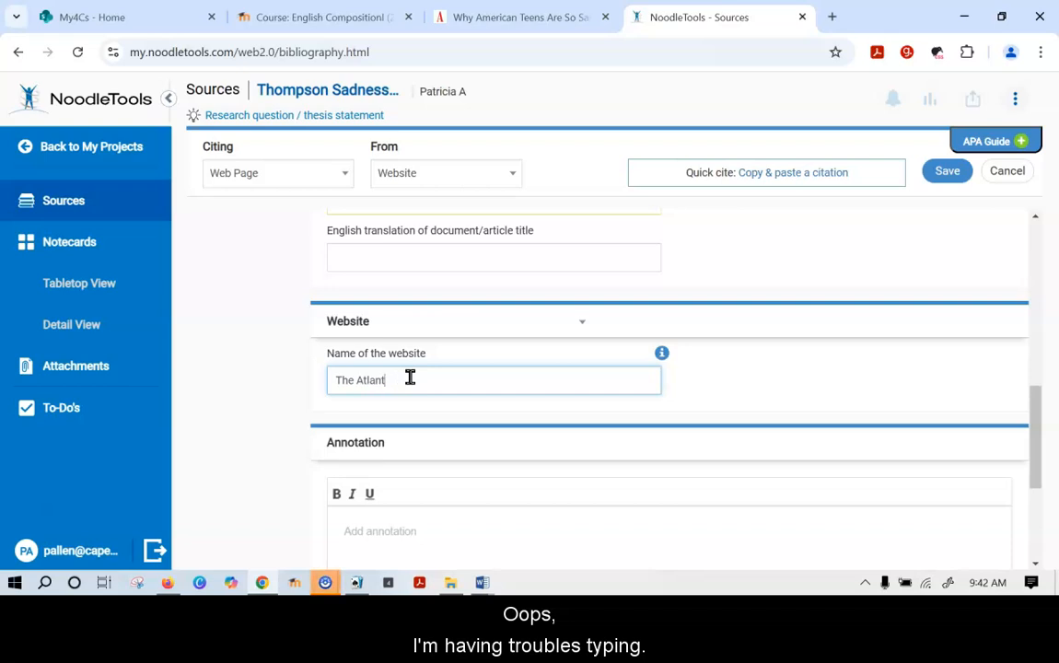
type("c")
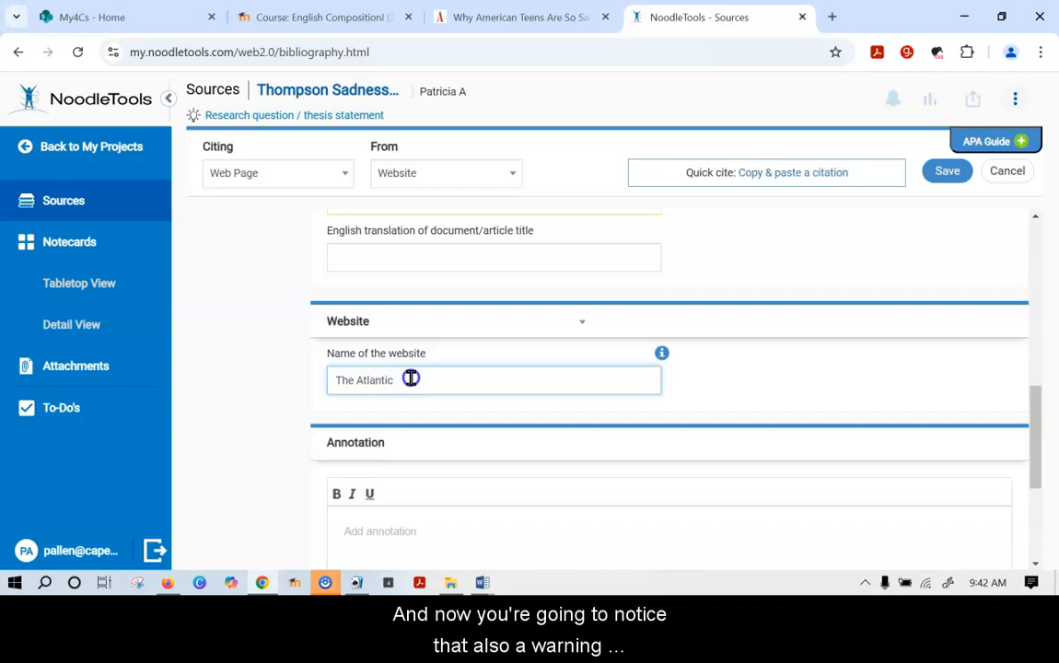
Remove the leading "The" so the website name reads "Atlantic", and save the citation
left_click_drag(355, 375, 329, 380)
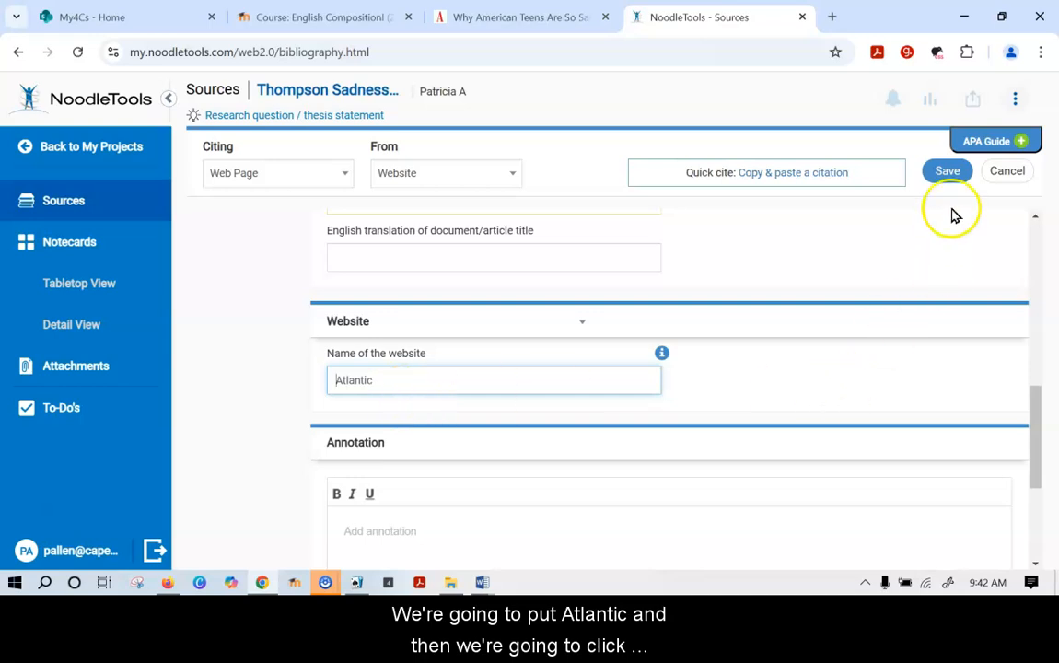
left_click(945, 181)
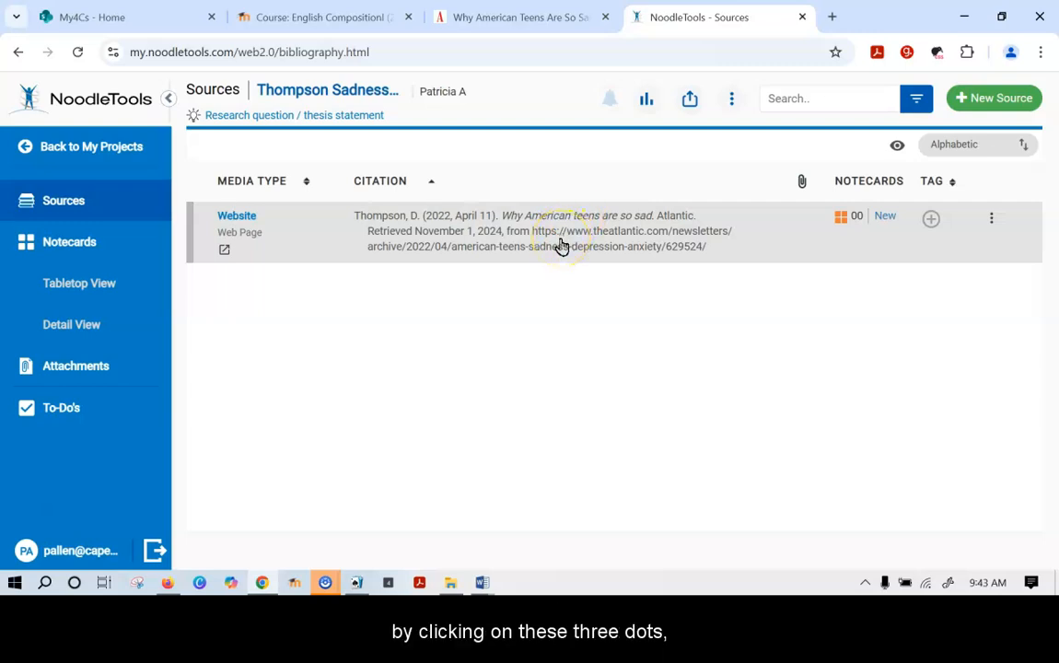
View the APA in-text citation example for the saved web page source and highlight its parenthetical reference
left_click(993, 222)
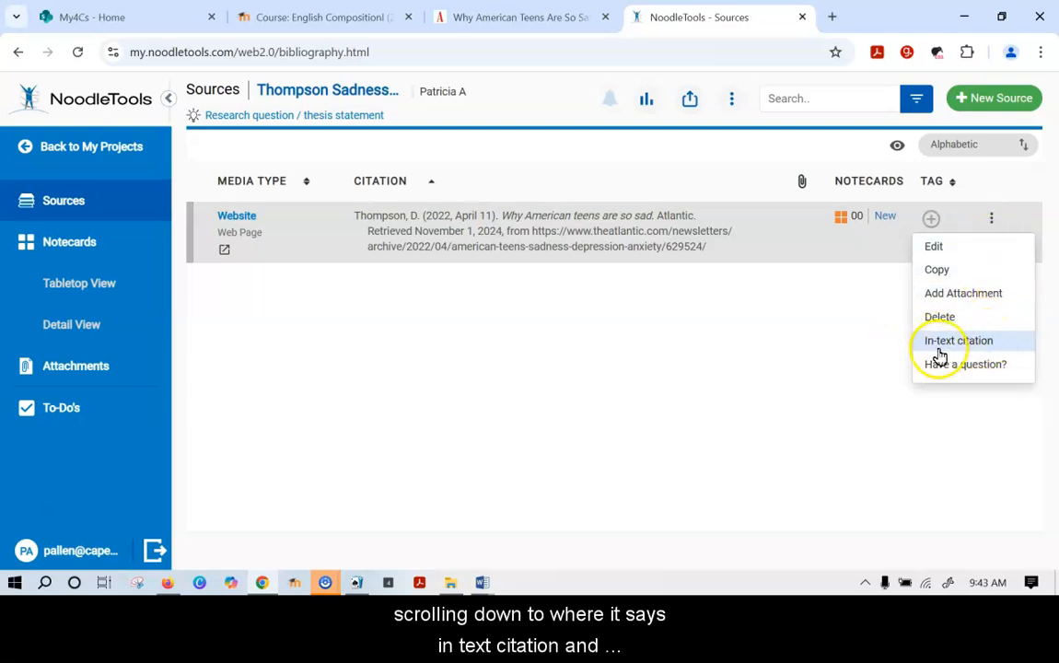
left_click(979, 345)
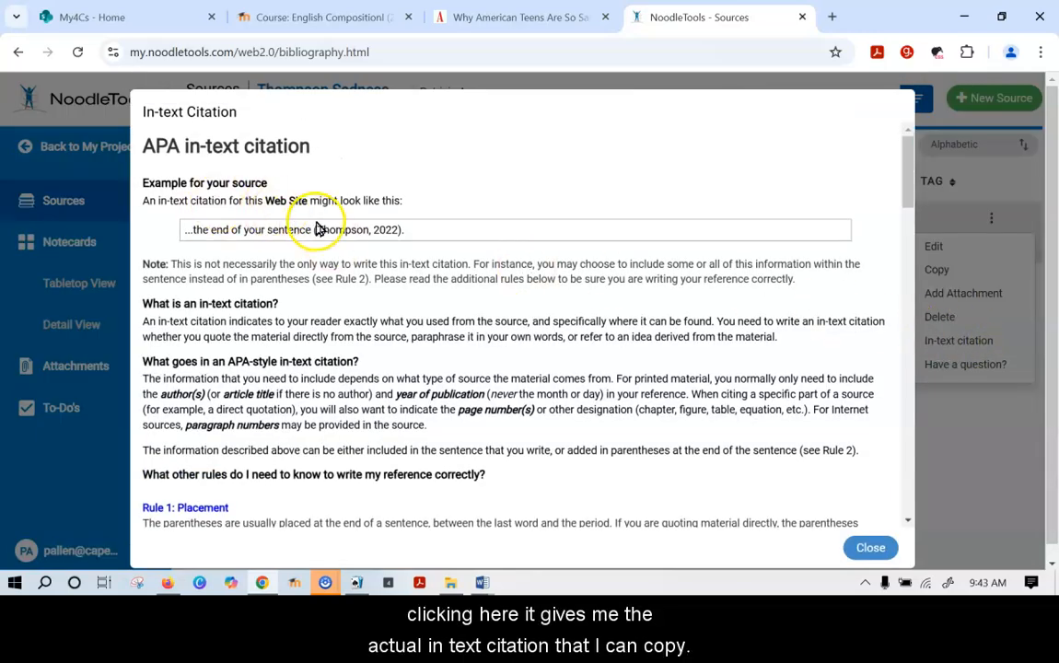
left_click_drag(313, 230, 416, 235)
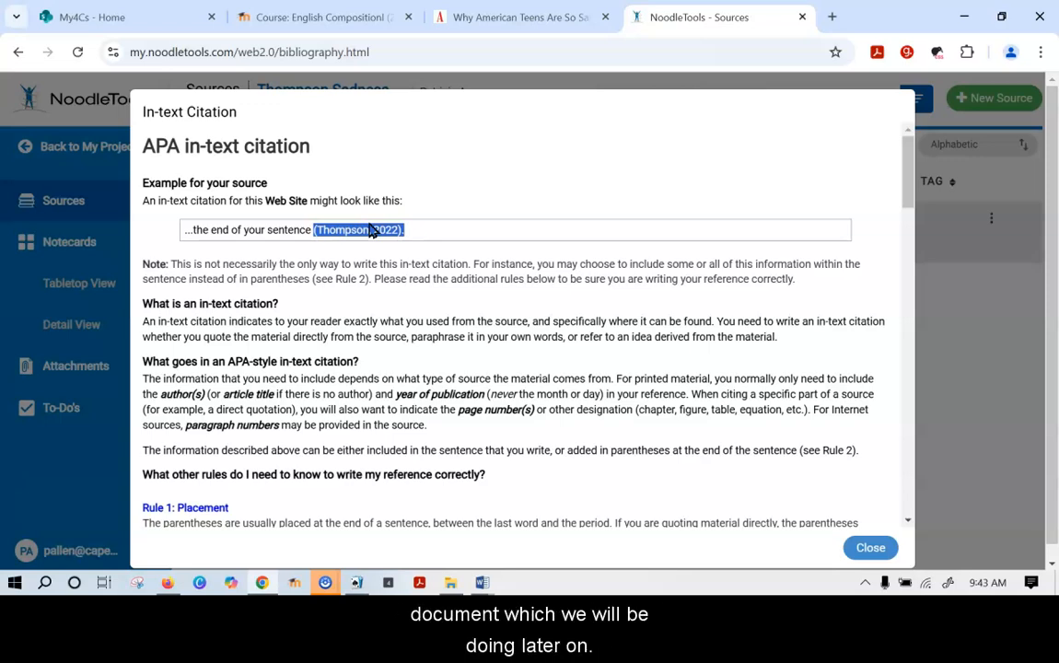
left_click(866, 547)
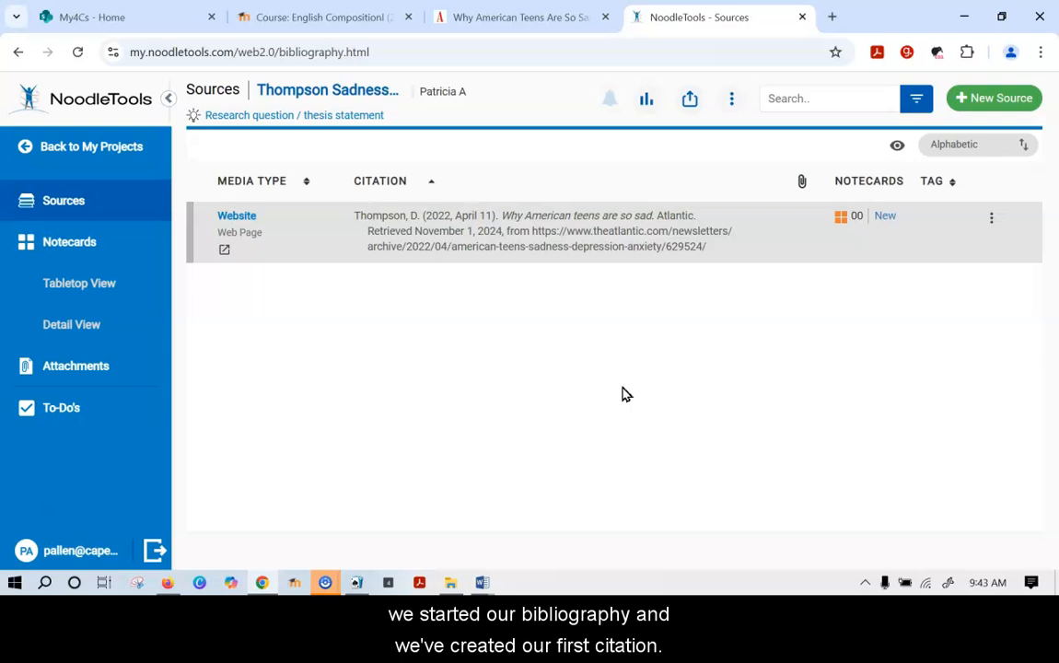
left_click(617, 396)
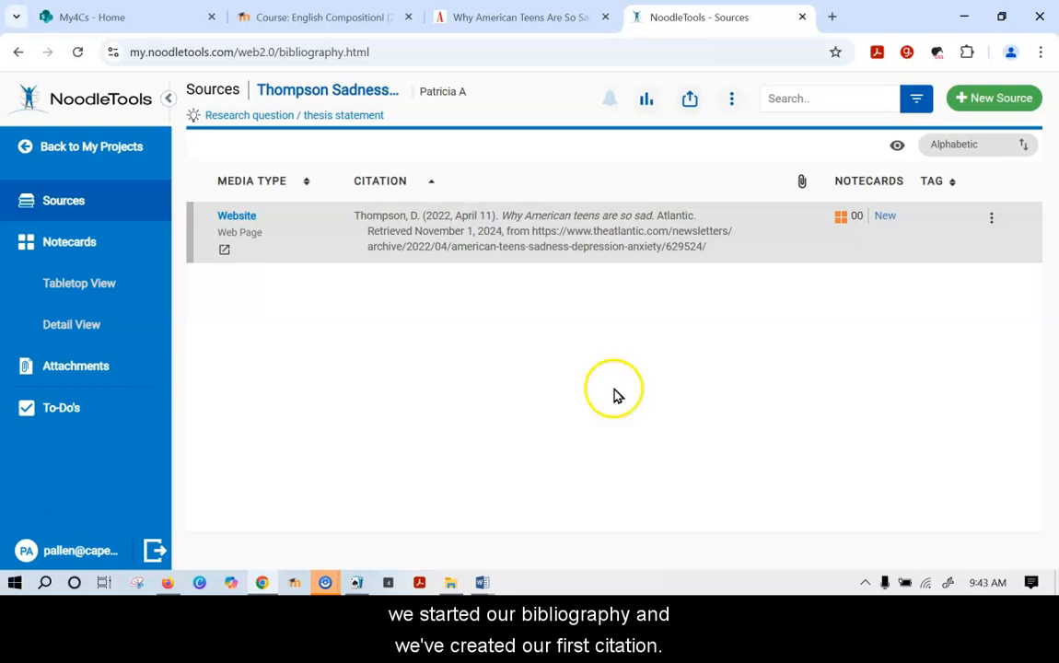